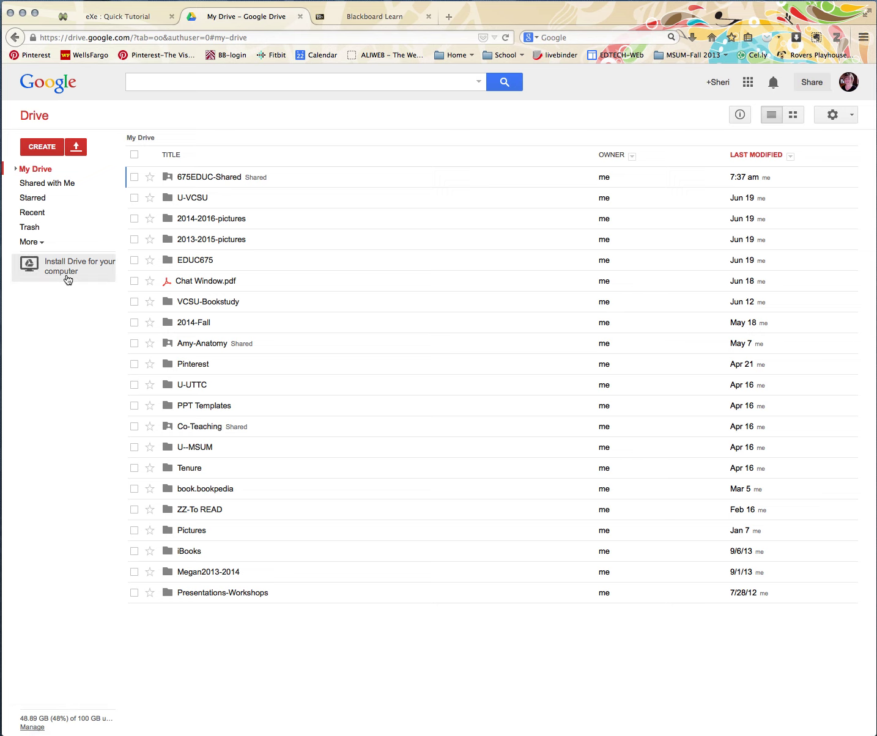
- Expand My Drive in the left sidebar to show its full folder tree
click(16, 169)
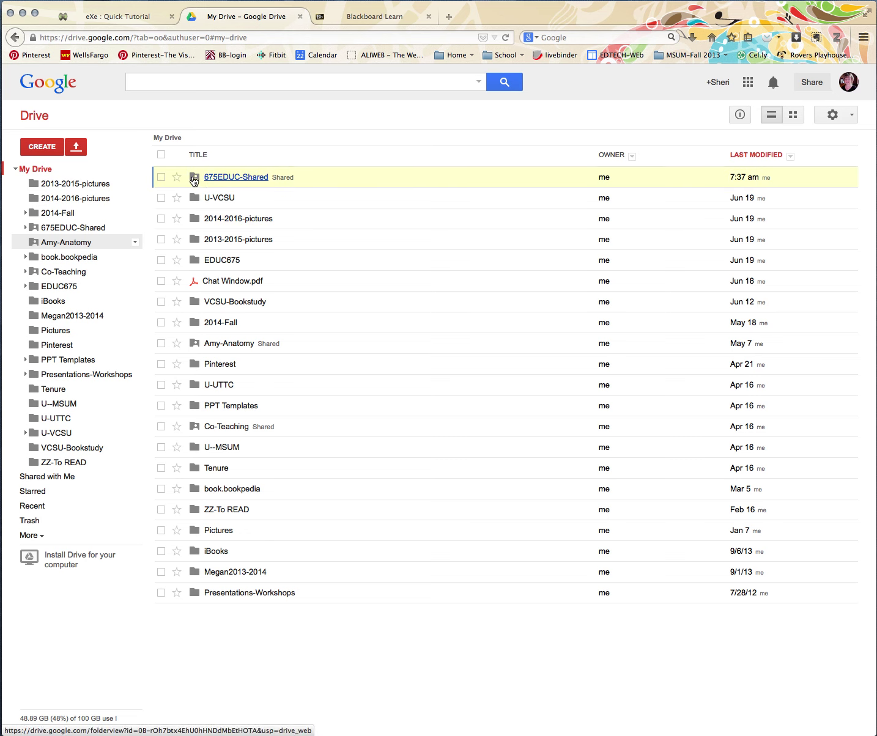
- Review sharing access for 675EDUC-Shared, cancelling a started invite so nothing changes
right_click(247, 179)
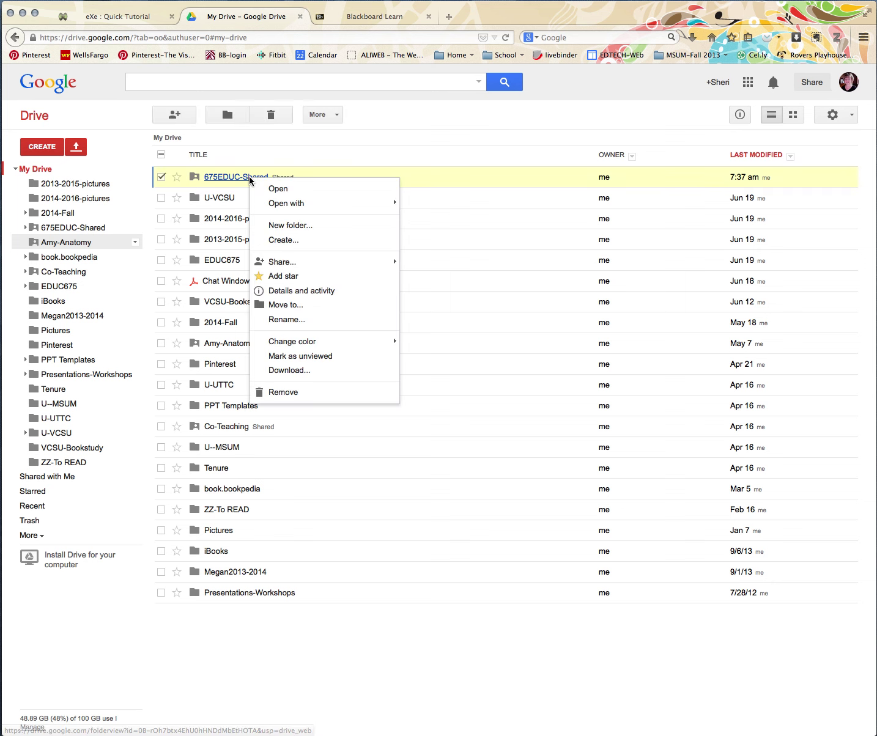
mouse_move(285, 266)
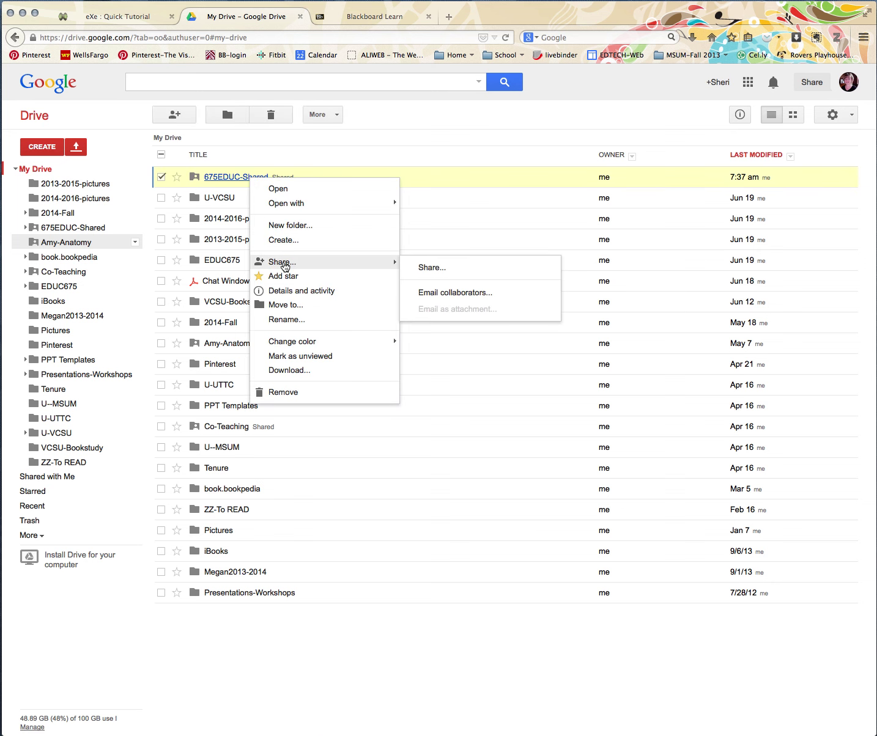
click(437, 267)
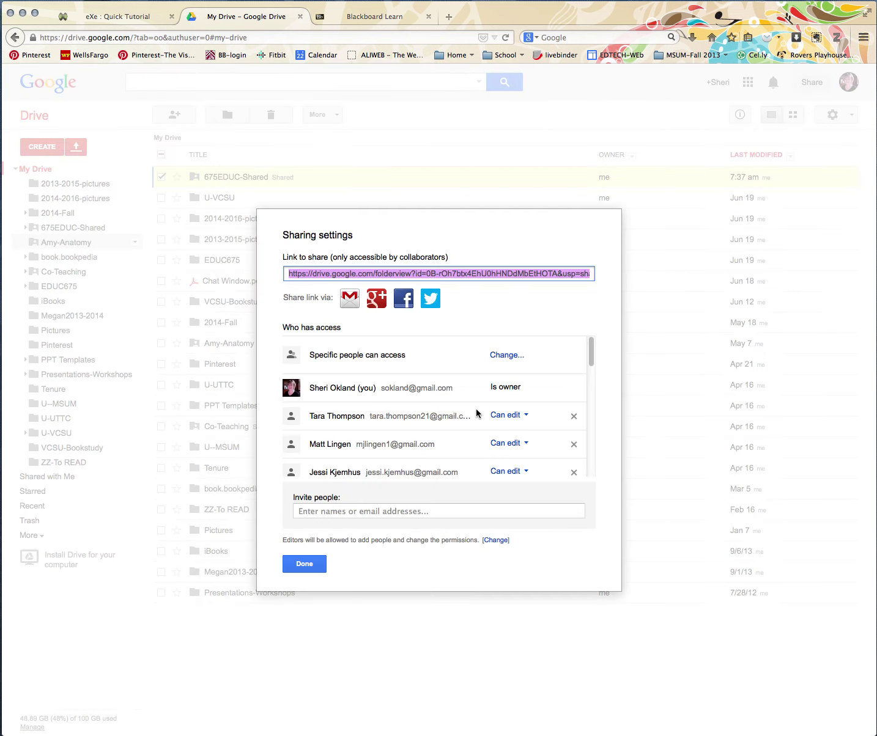
scroll(353, 393, down, 5)
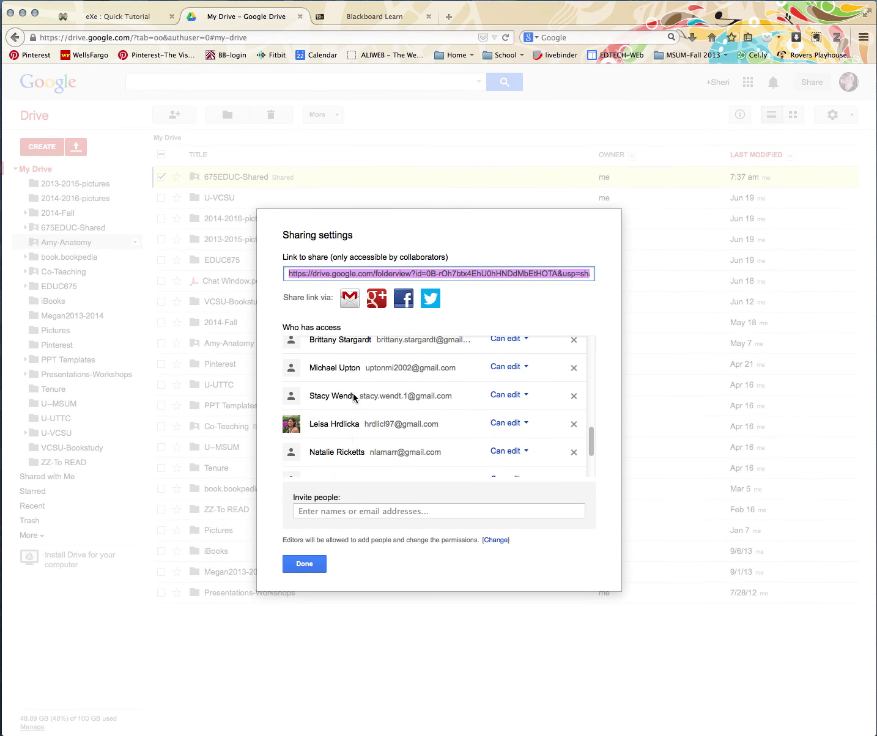
click(342, 512)
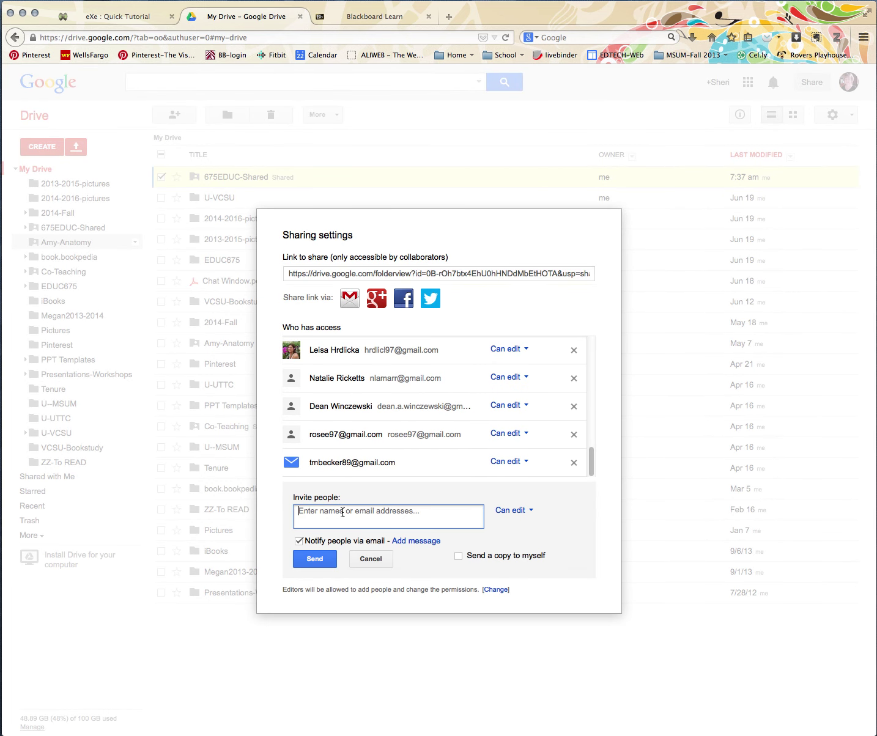
click(373, 560)
click(305, 564)
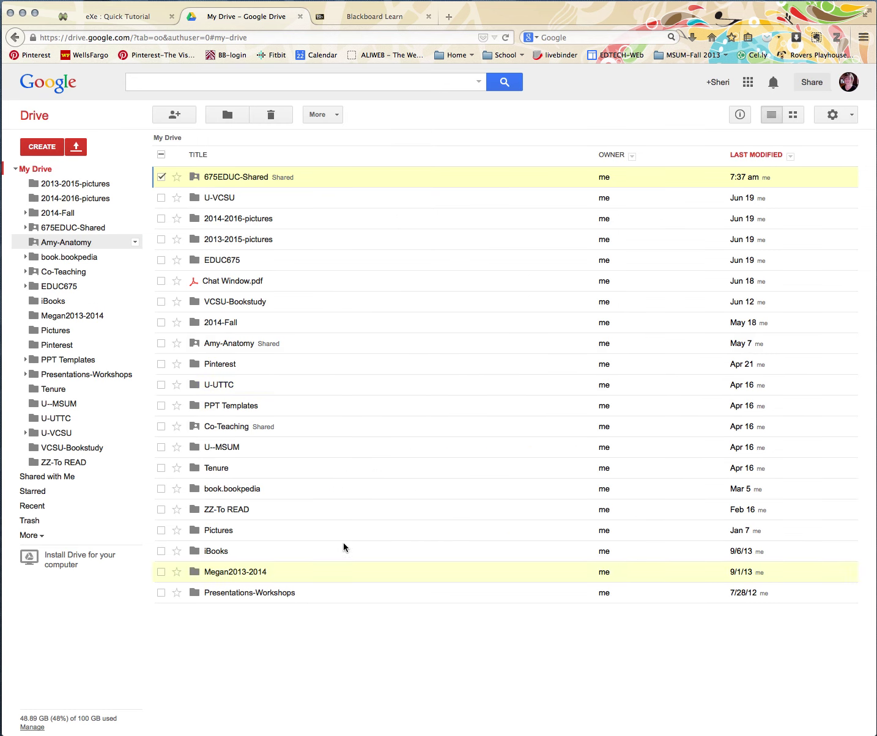
- Sort the My Drive list alphabetically by title
right_click(259, 177)
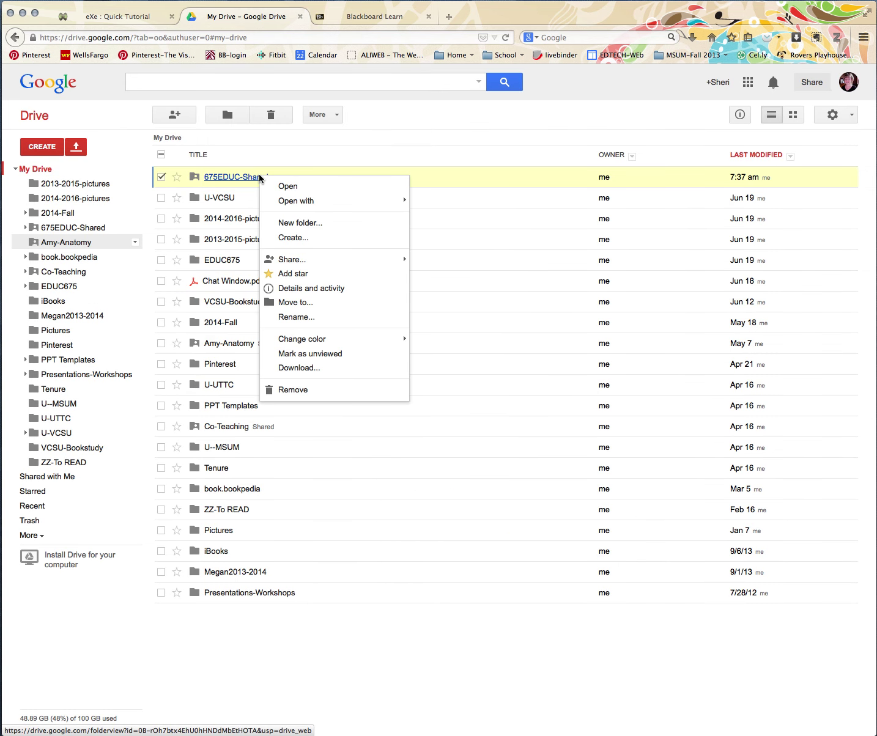
mouse_move(299, 263)
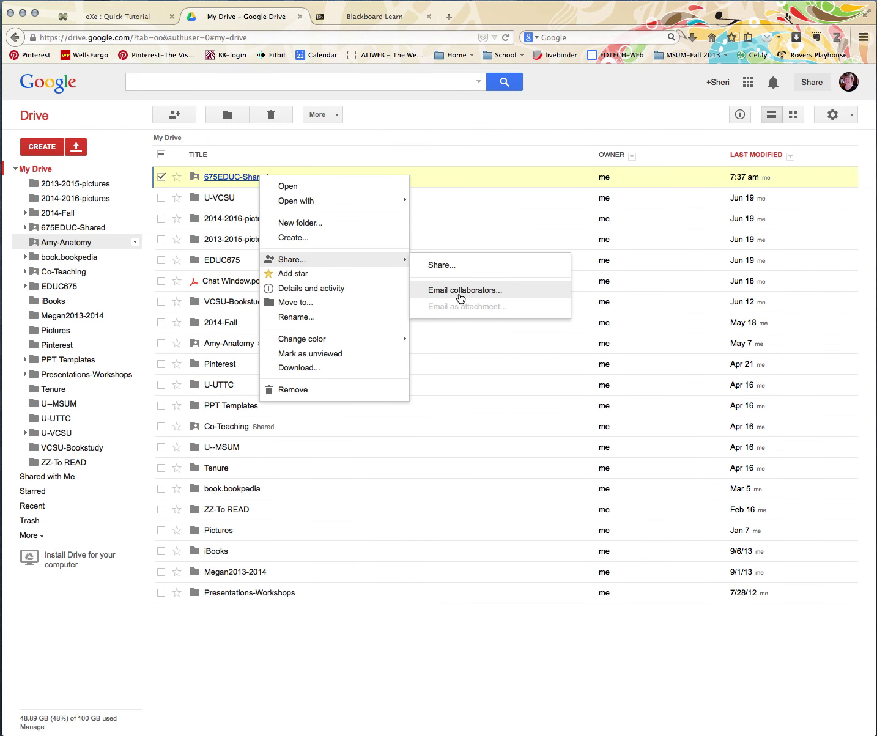
click(459, 154)
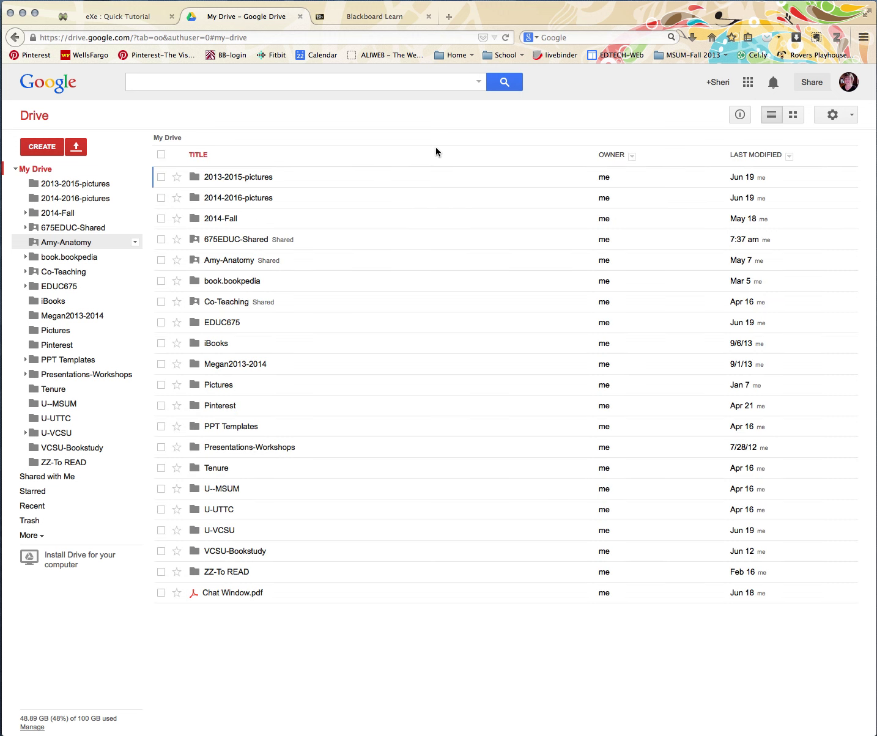
- Open 675EDUC-Shared, then expand and open U-VCSU from the sidebar tree
click(71, 231)
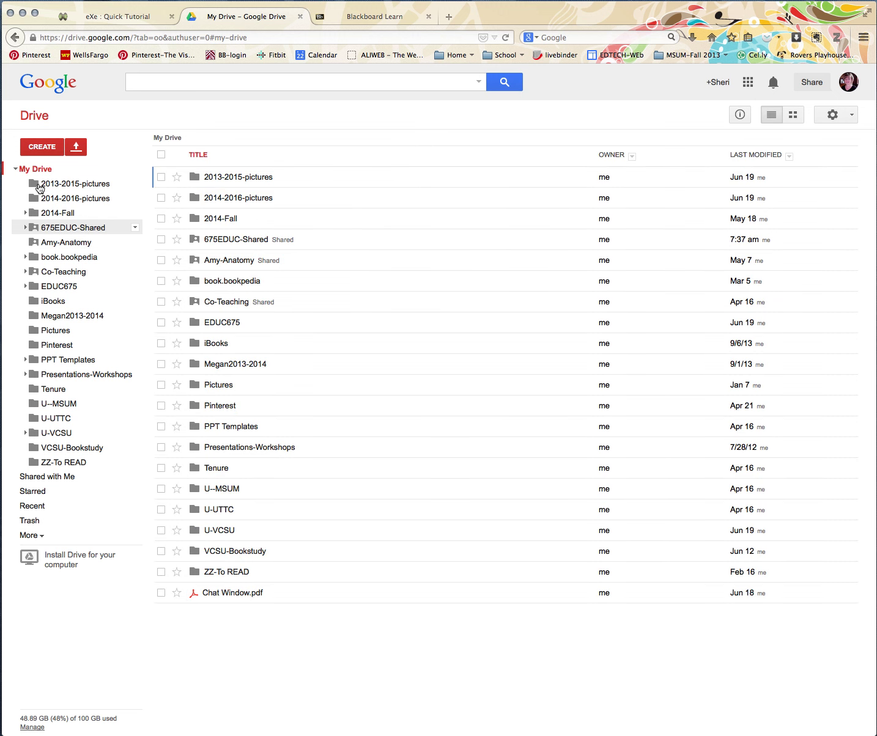
click(36, 117)
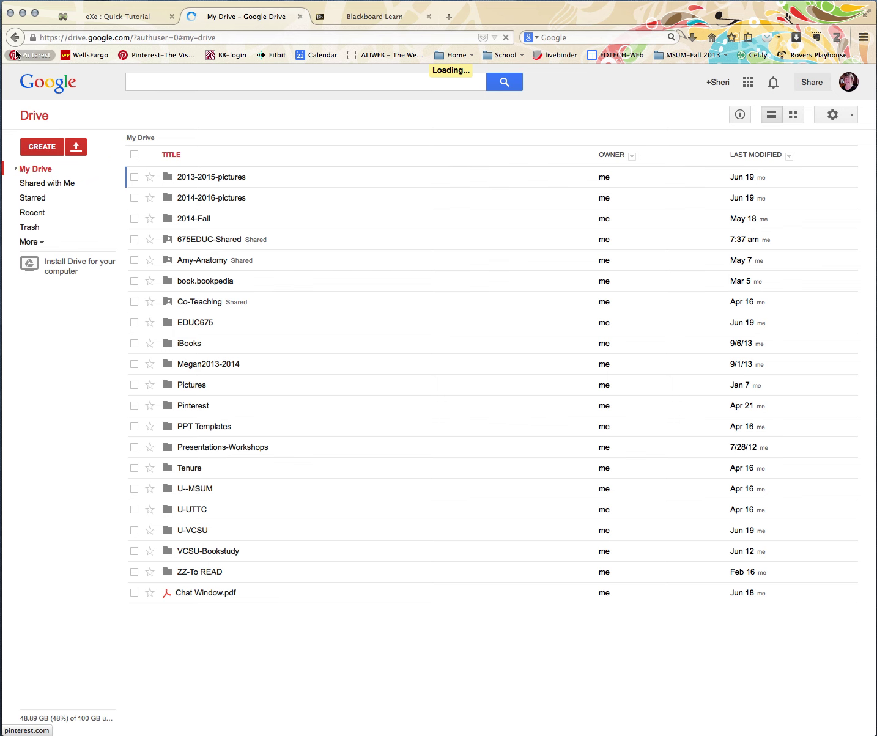
double_click(416, 193)
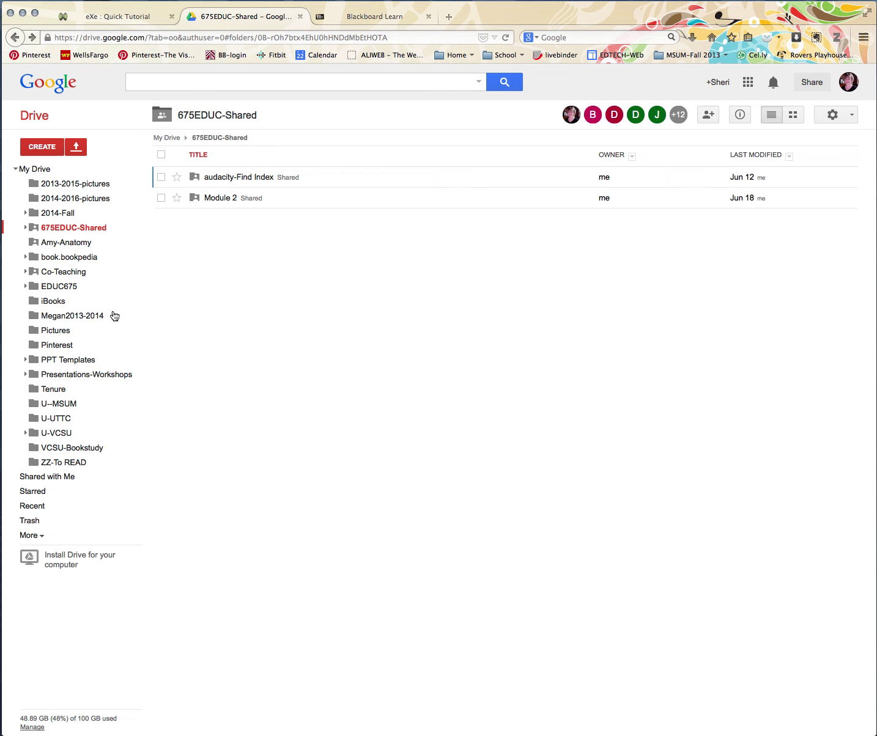
click(25, 433)
click(40, 435)
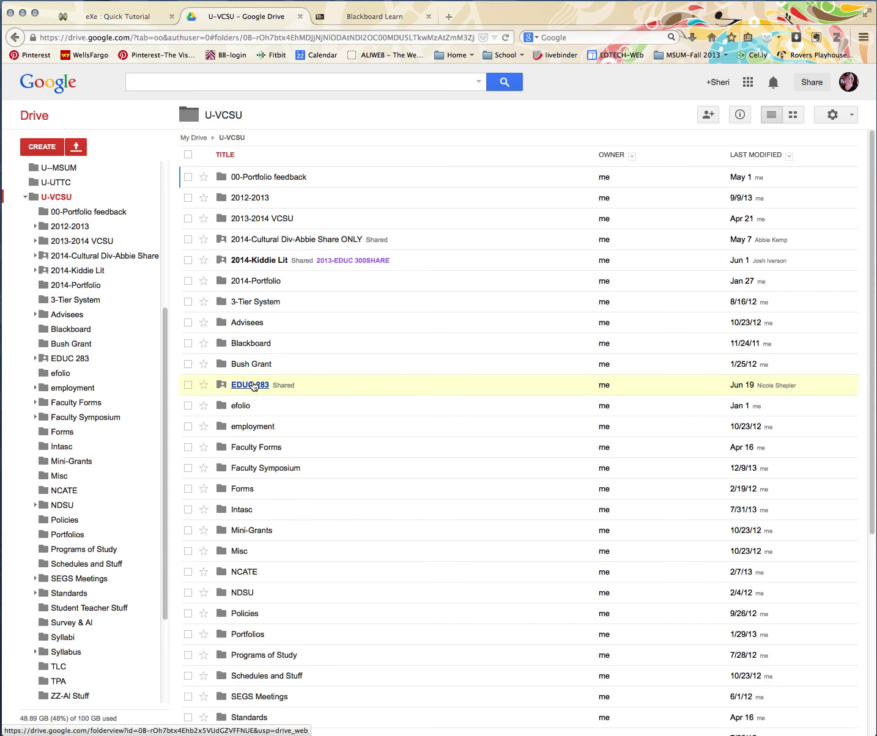
- View the EDUC 283 folder, collapse U-VCSU in the sidebar, and return to My Drive
scroll(255, 387, down, 1)
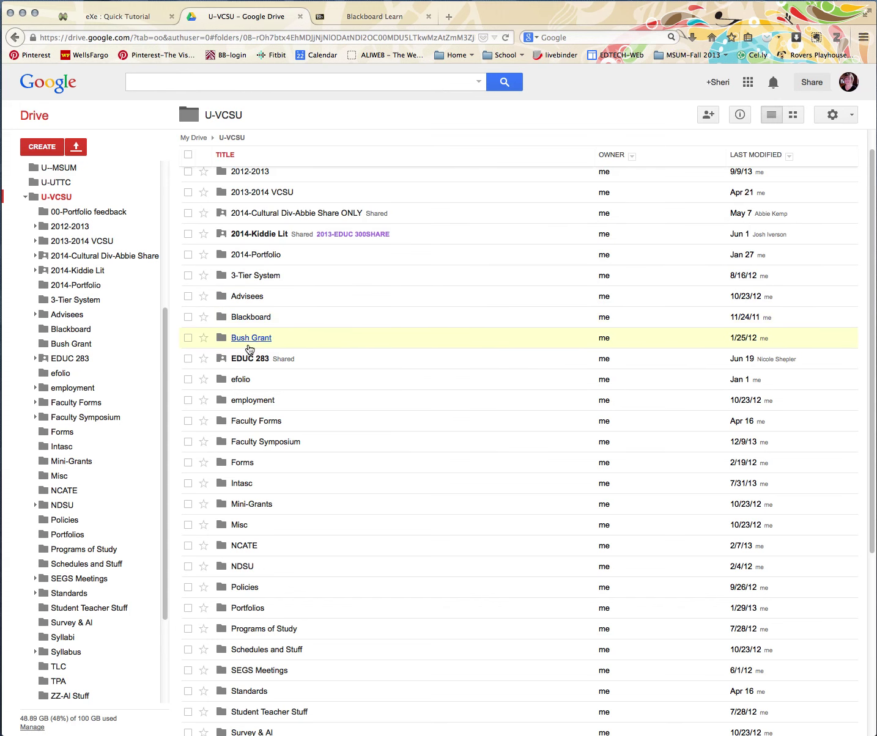
click(249, 360)
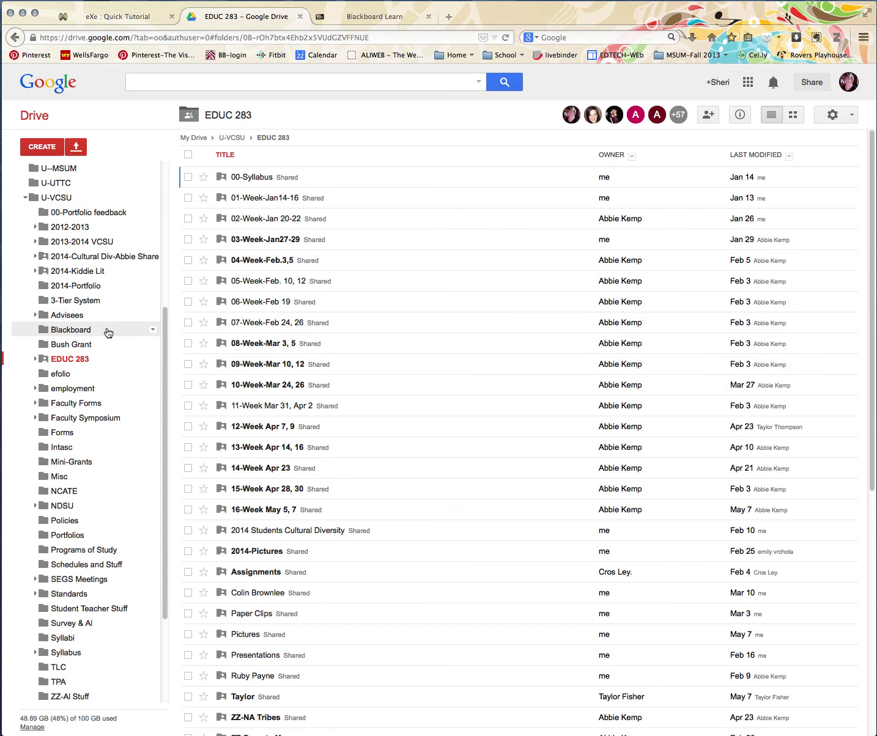
scroll(137, 488, down, 4)
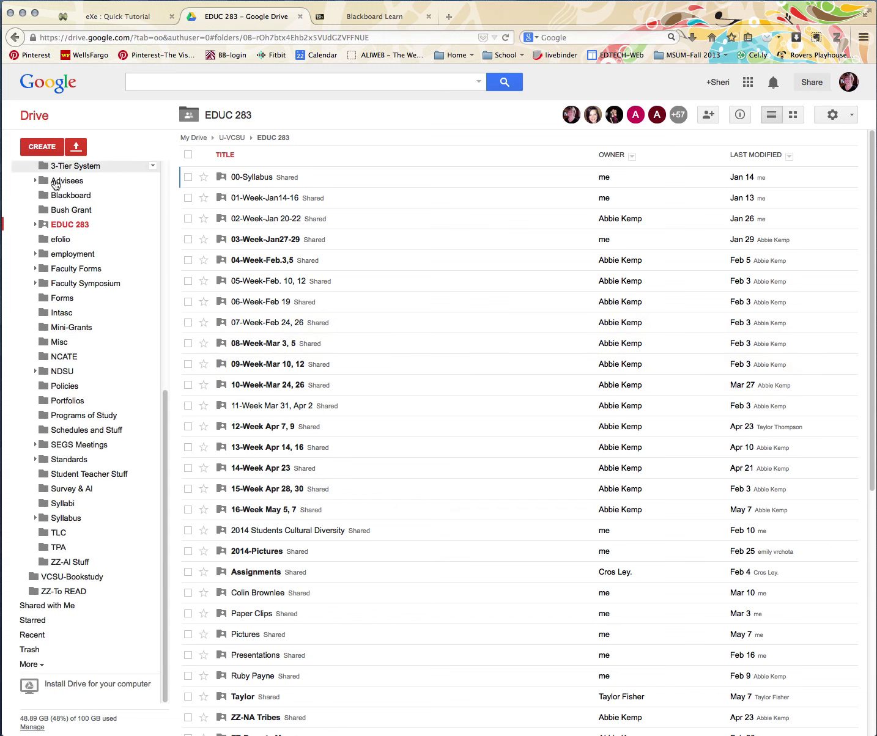
scroll(55, 213, up, 5)
click(26, 433)
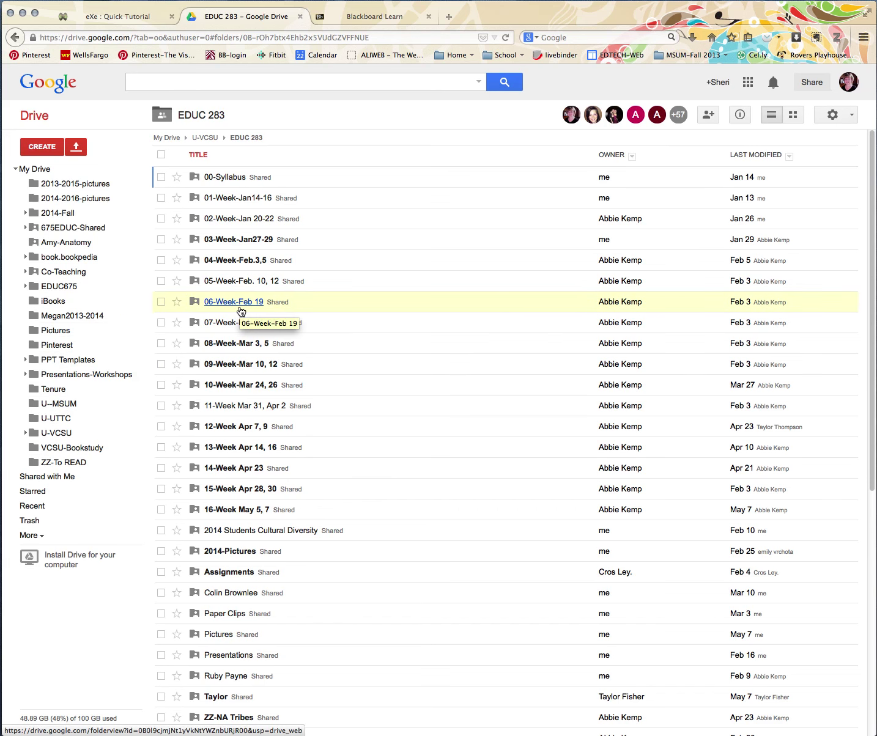
click(35, 117)
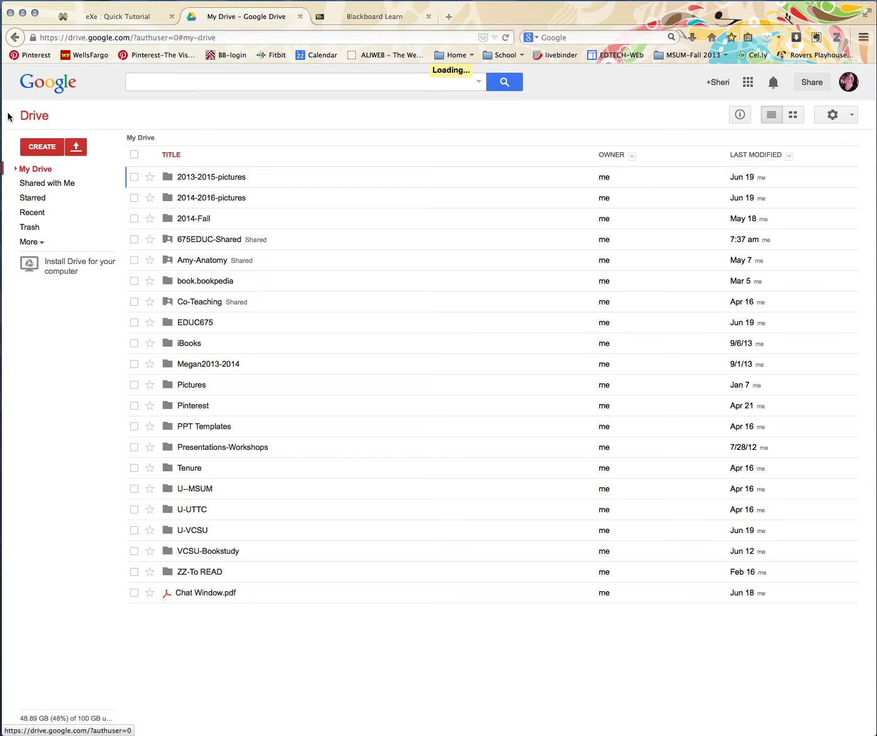
- Choose Install Drive for your computer, then minimize the browser window
click(80, 274)
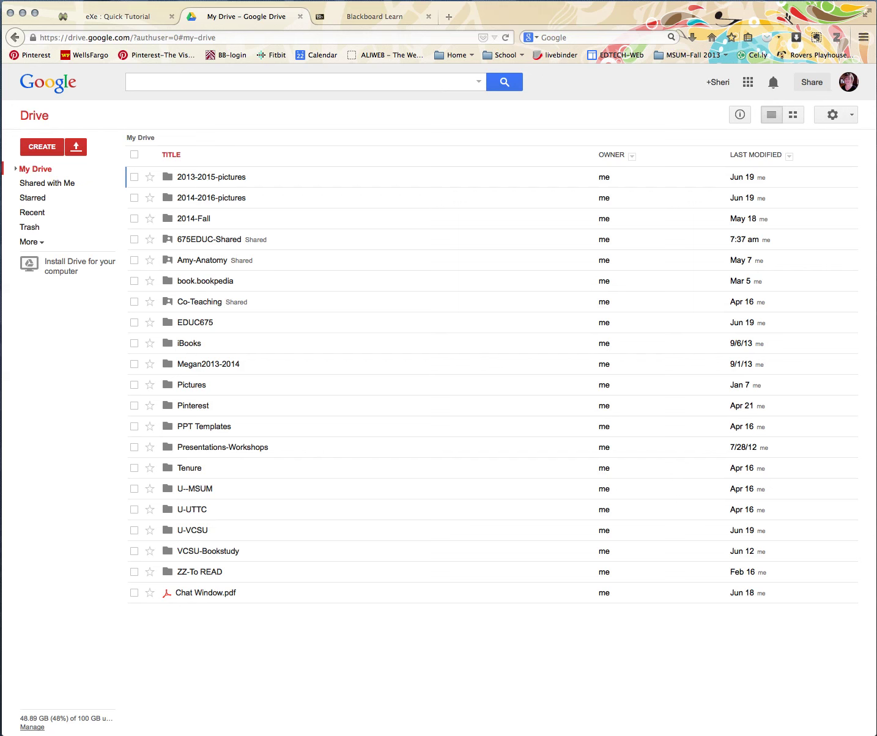
click(22, 13)
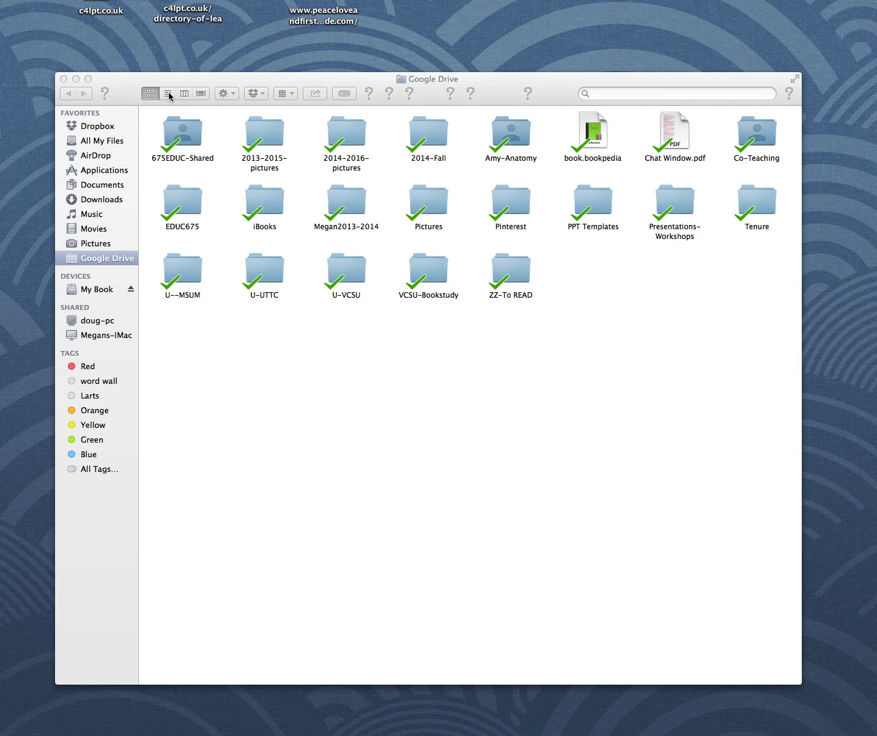
- Toggle the Finder Google Drive window to list and back to icon view, then drag in c4lpt.co.uk
click(167, 93)
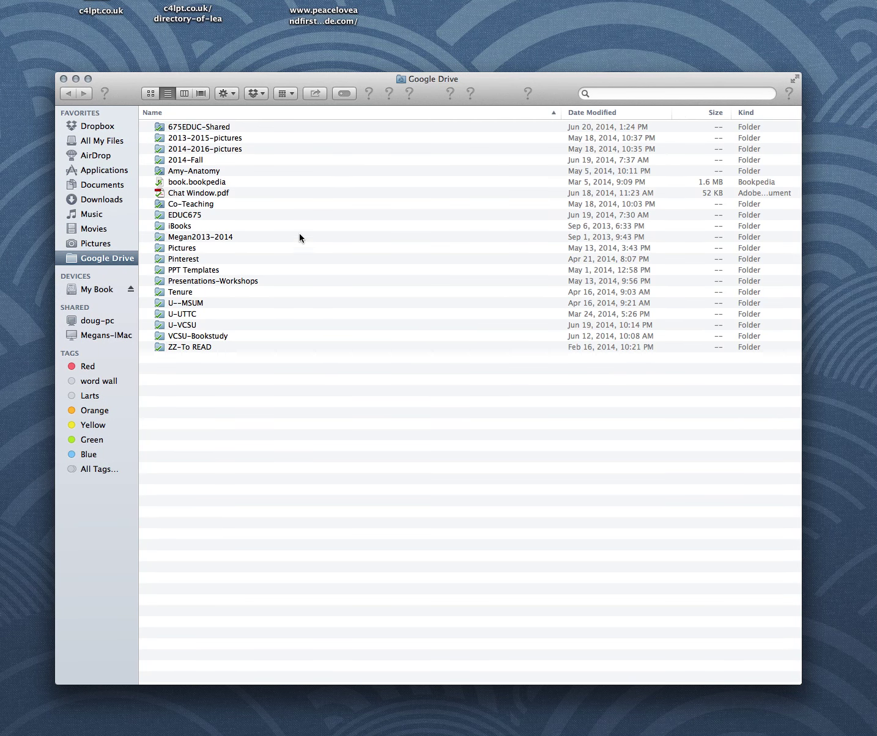
click(151, 93)
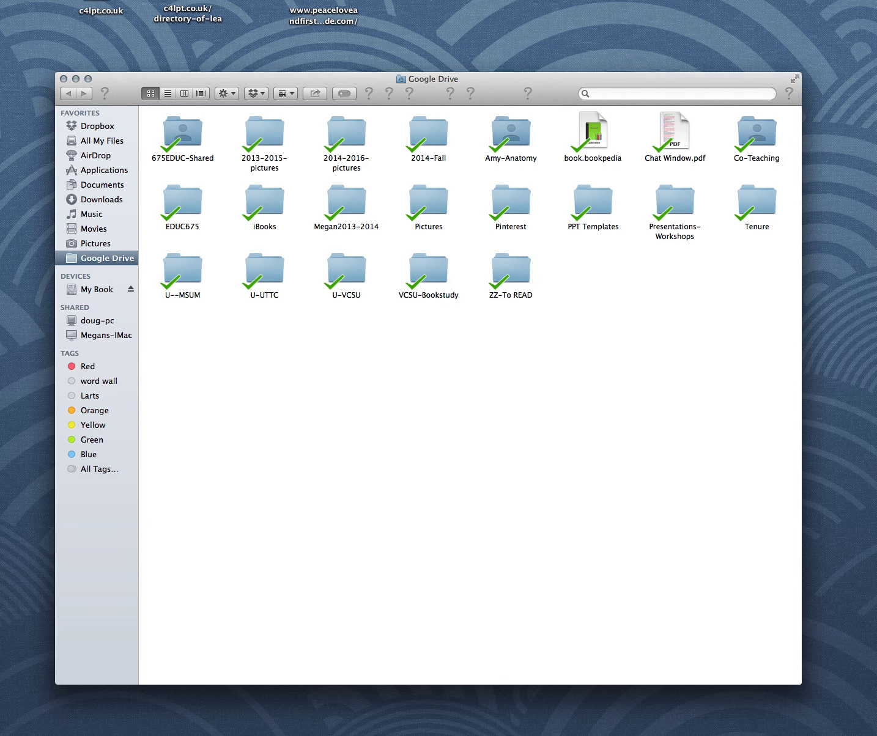
drag(100, 8, 262, 367)
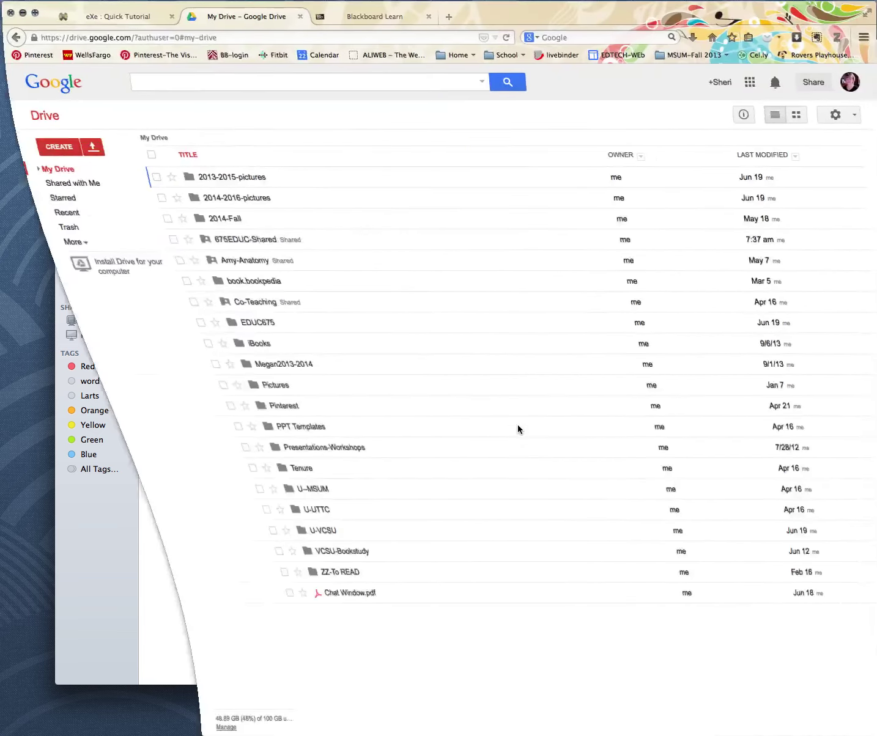
- Reload My Drive so the synced c4lpt.co.uk.textClipping file appears
click(36, 118)
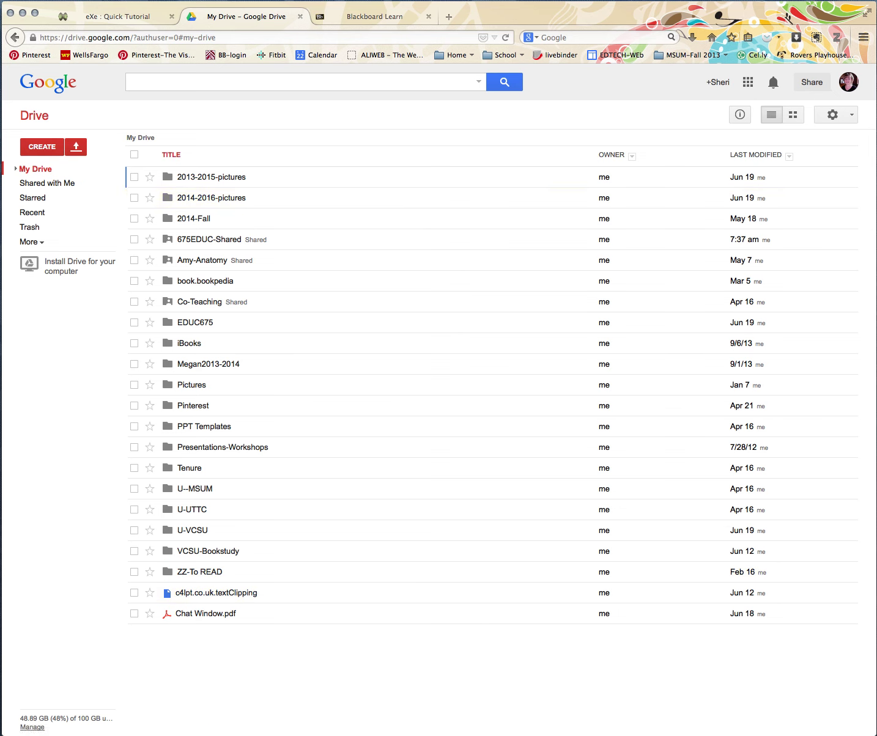
- Minimize the browser and move the Finder Google Drive window up and to the left
click(23, 14)
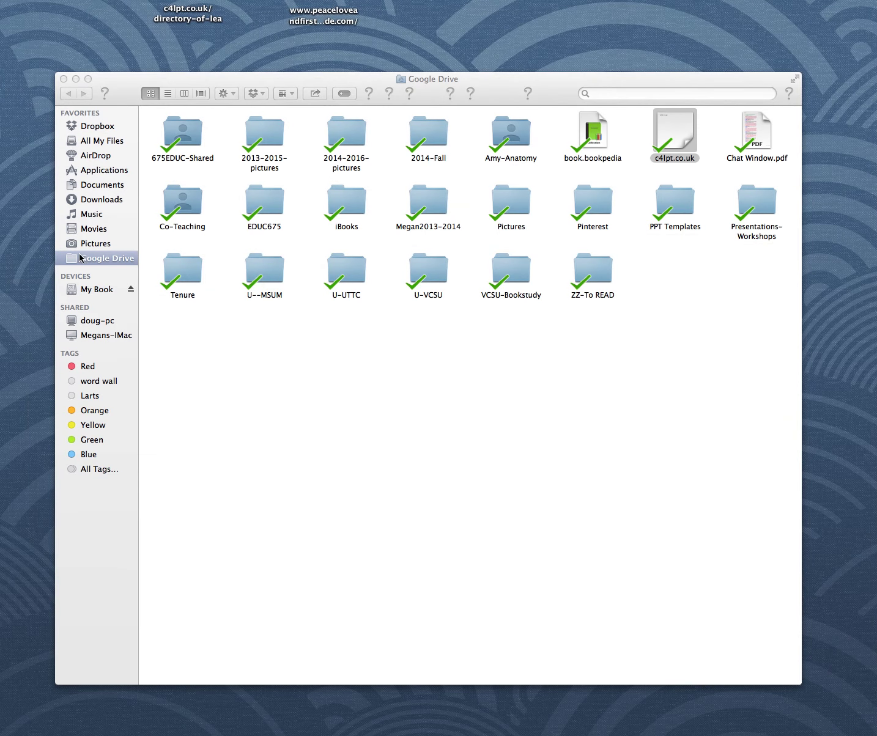
mouse_move(491, 88)
mouse_down()
mouse_move(466, 48)
mouse_move(484, 70)
mouse_up()
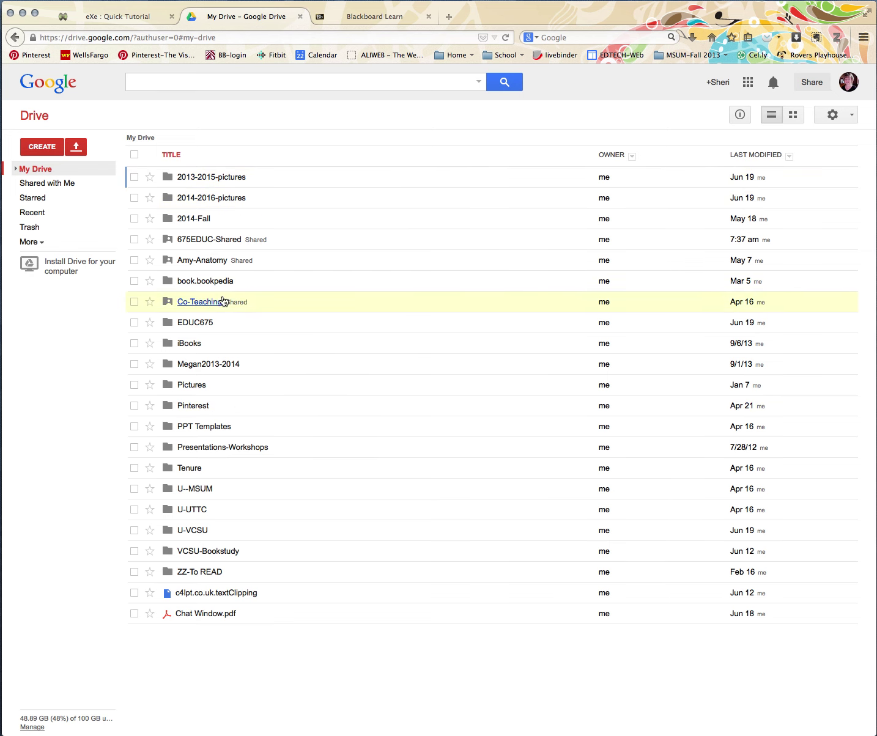
click(23, 13)
mouse_move(493, 68)
mouse_down()
mouse_move(481, 29)
mouse_move(483, 57)
mouse_up()
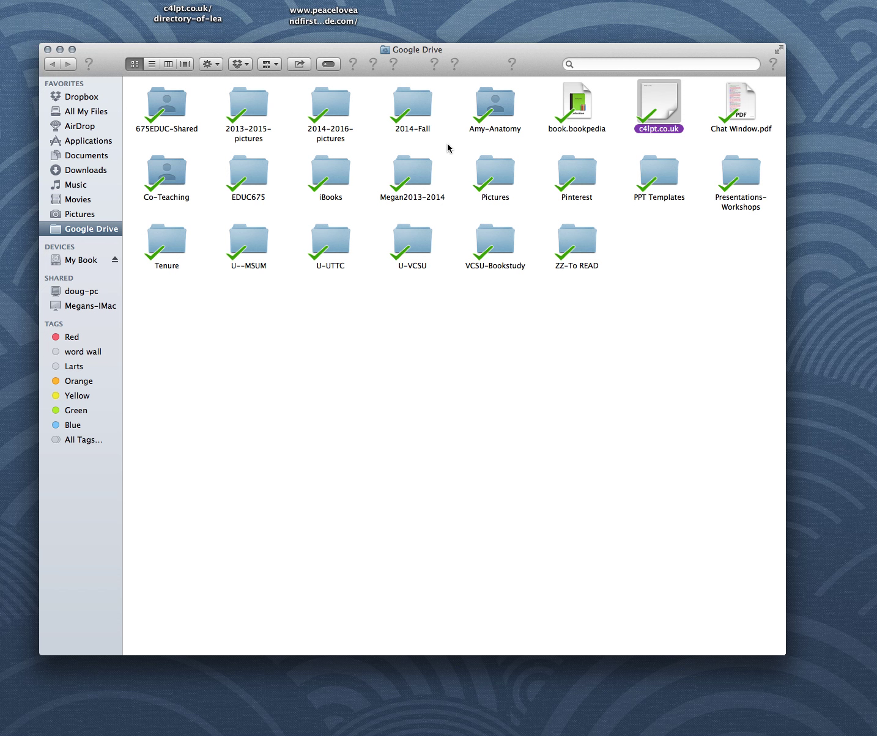
- Look inside Amy-Anatomy, go back, then open the U-VCSU folder in Finder
double_click(491, 103)
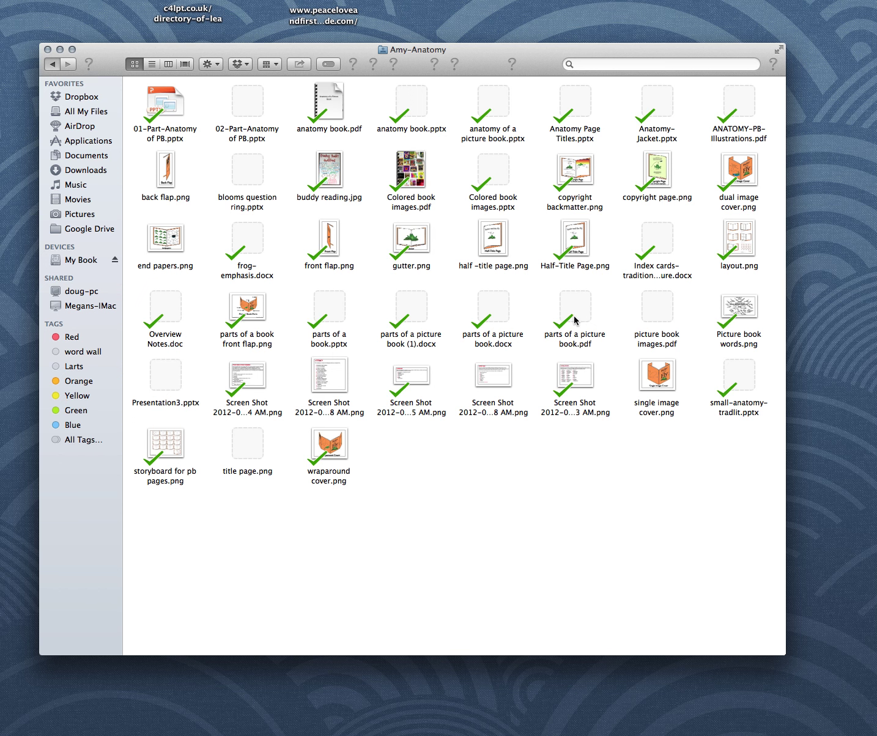
click(51, 65)
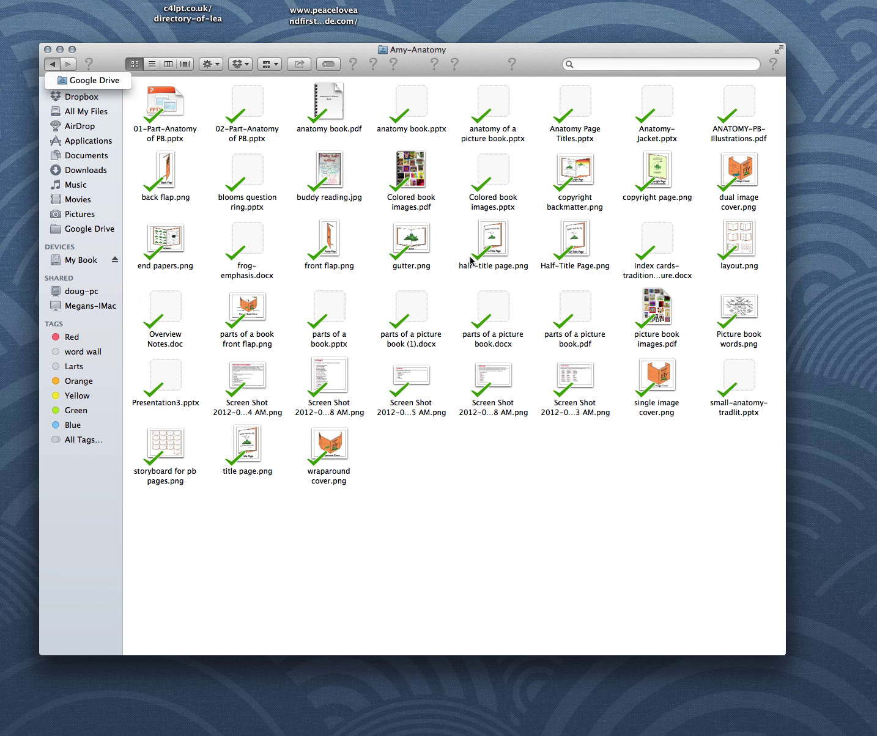
click(52, 65)
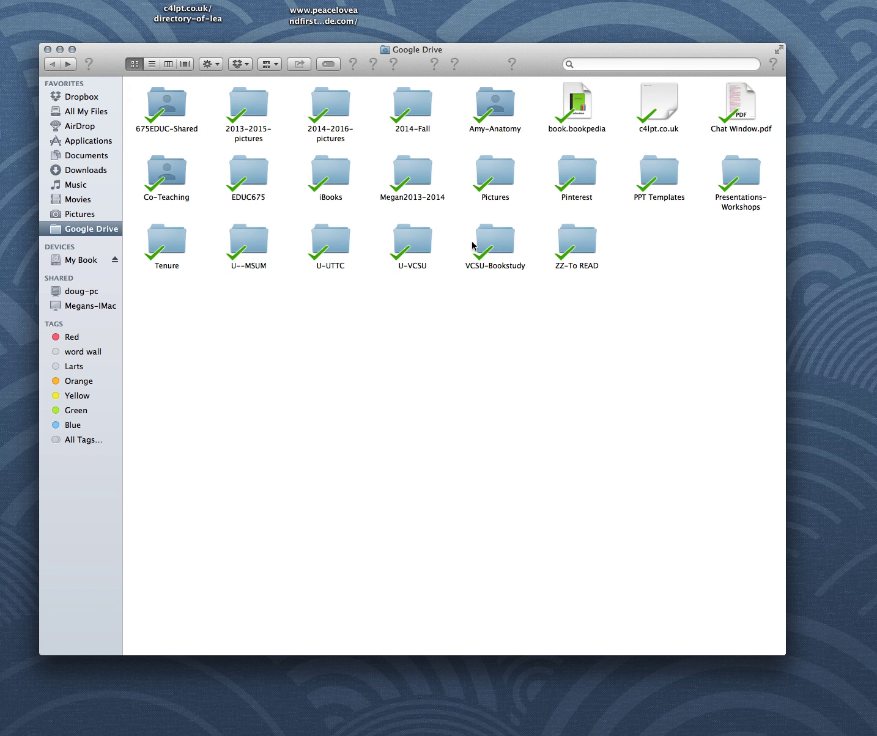
double_click(403, 244)
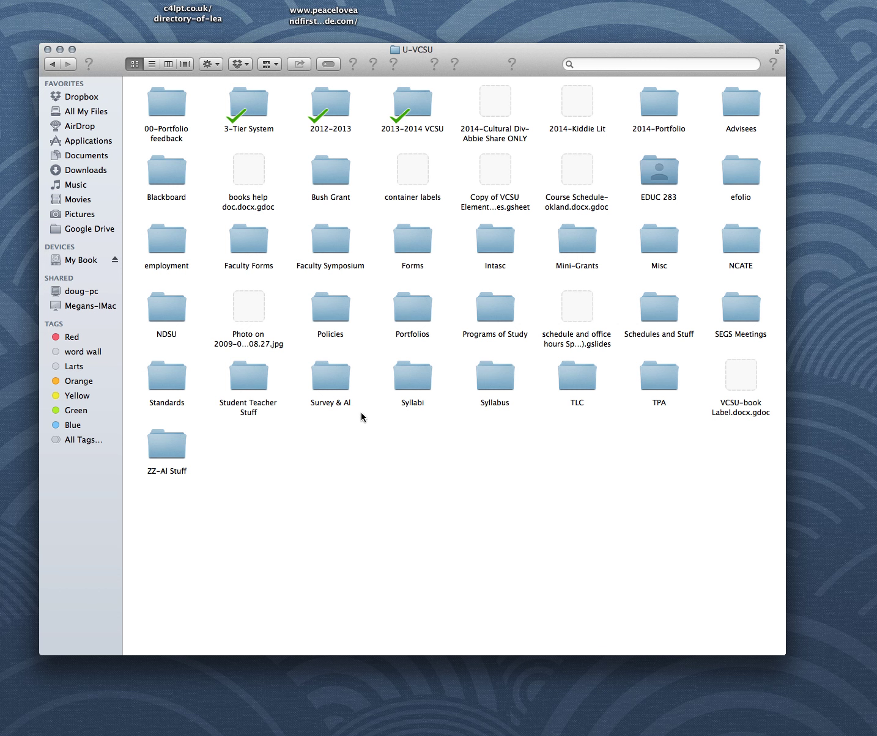
double_click(580, 96)
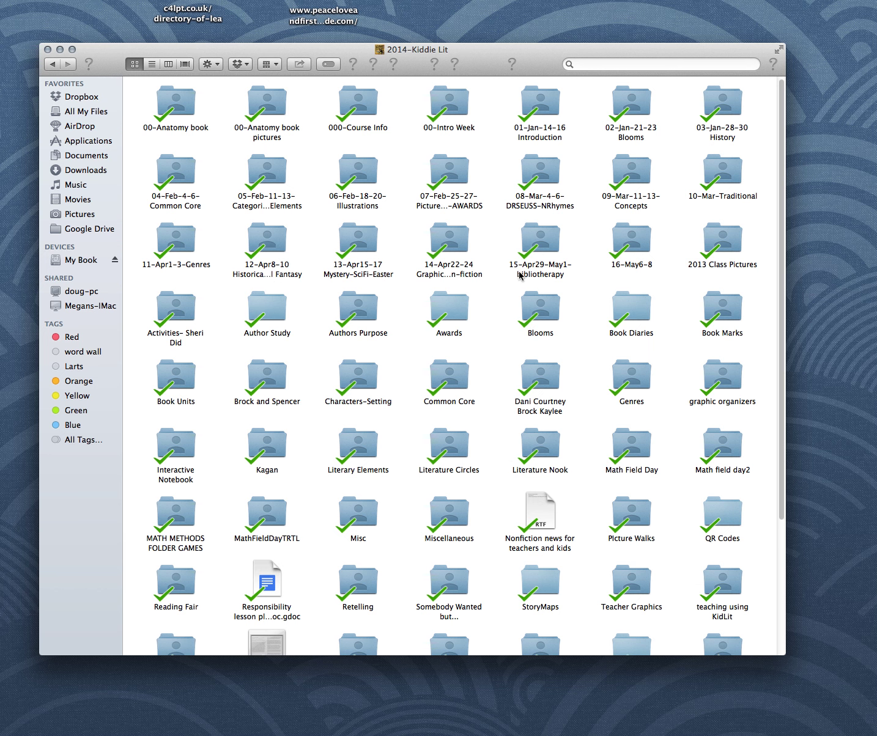
scroll(598, 305, down, 5)
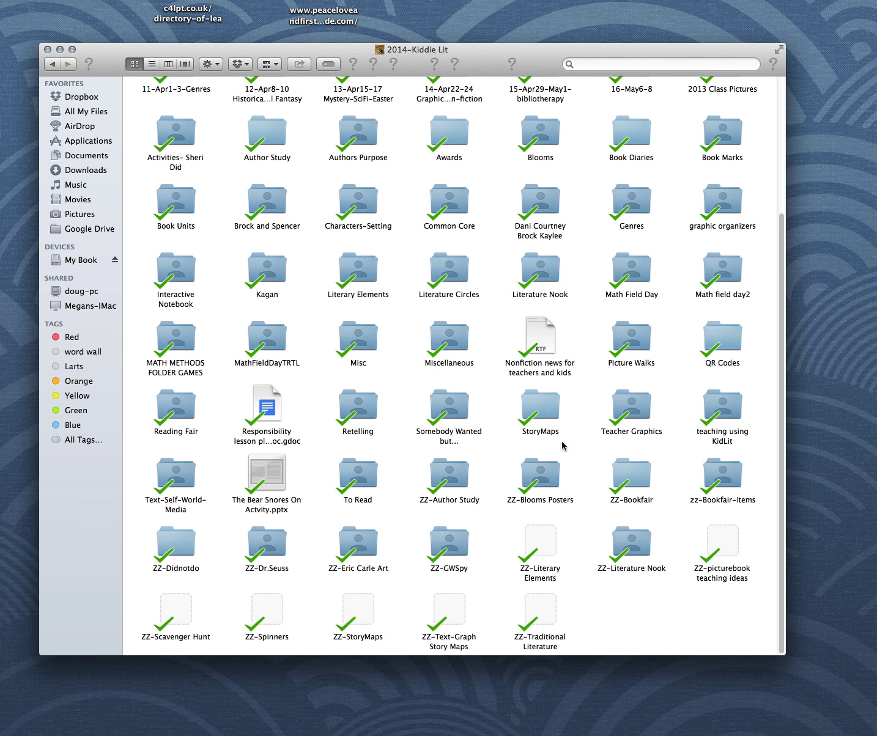
scroll(561, 409, up, 5)
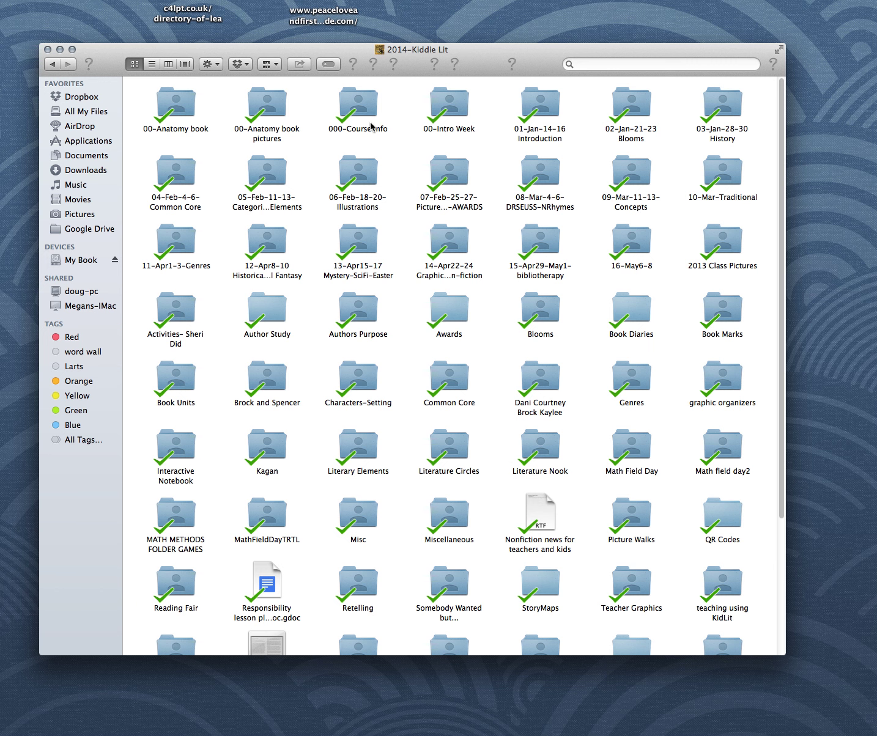
scroll(395, 163, down, 5)
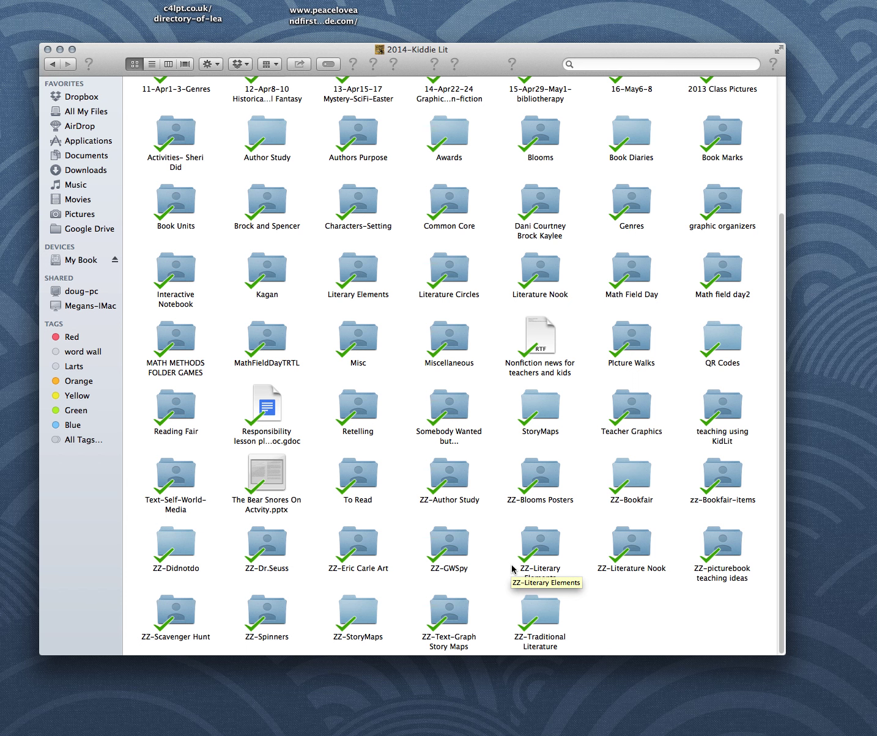
click(540, 403)
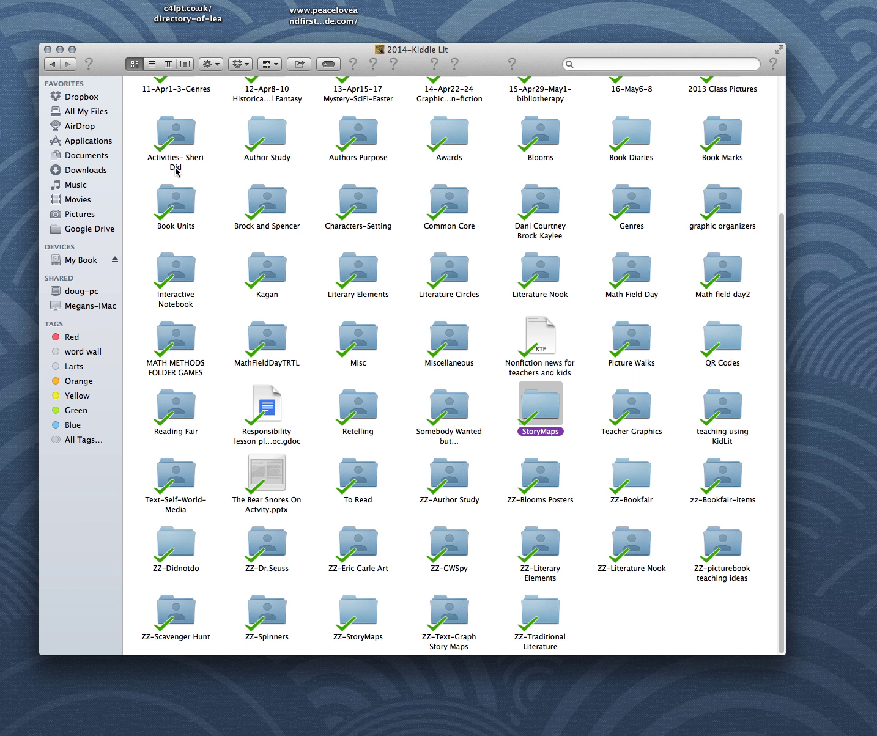
click(54, 64)
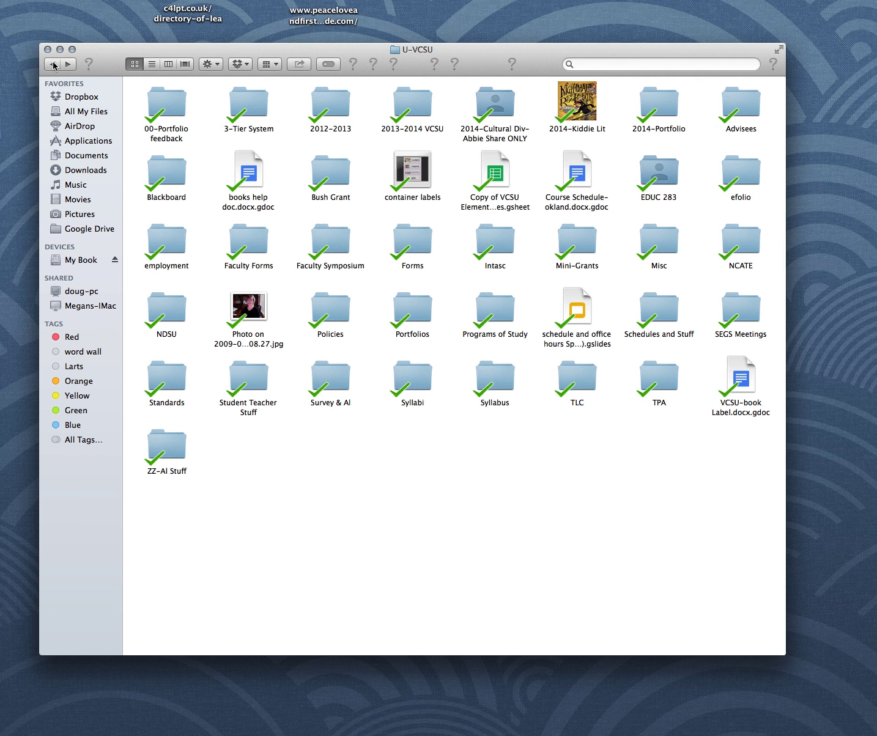
right_click(319, 475)
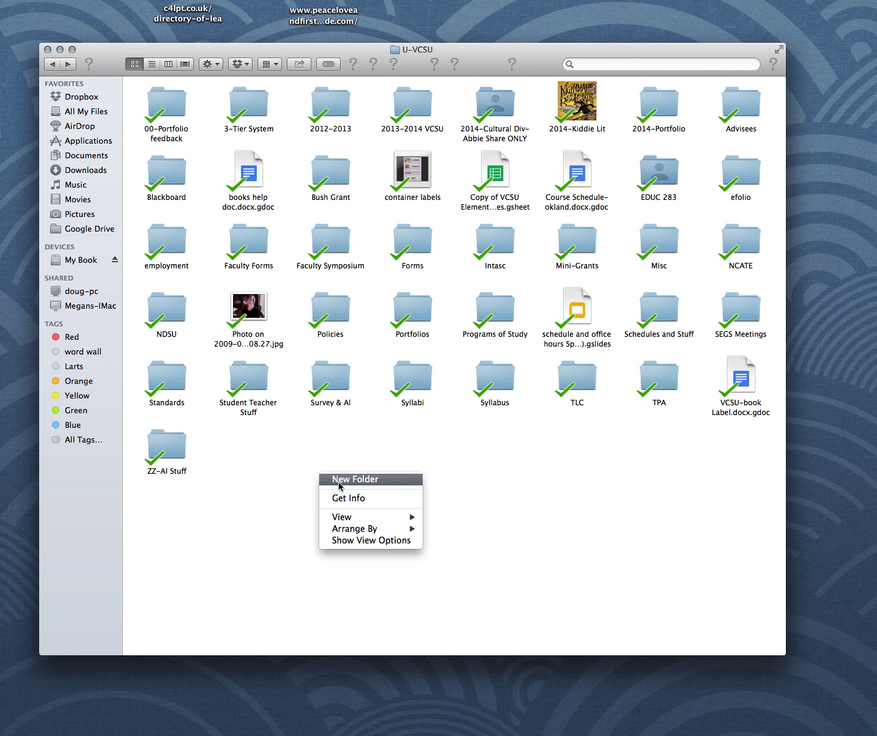
- Create a new folder named Title inside U-VCSU
click(339, 481)
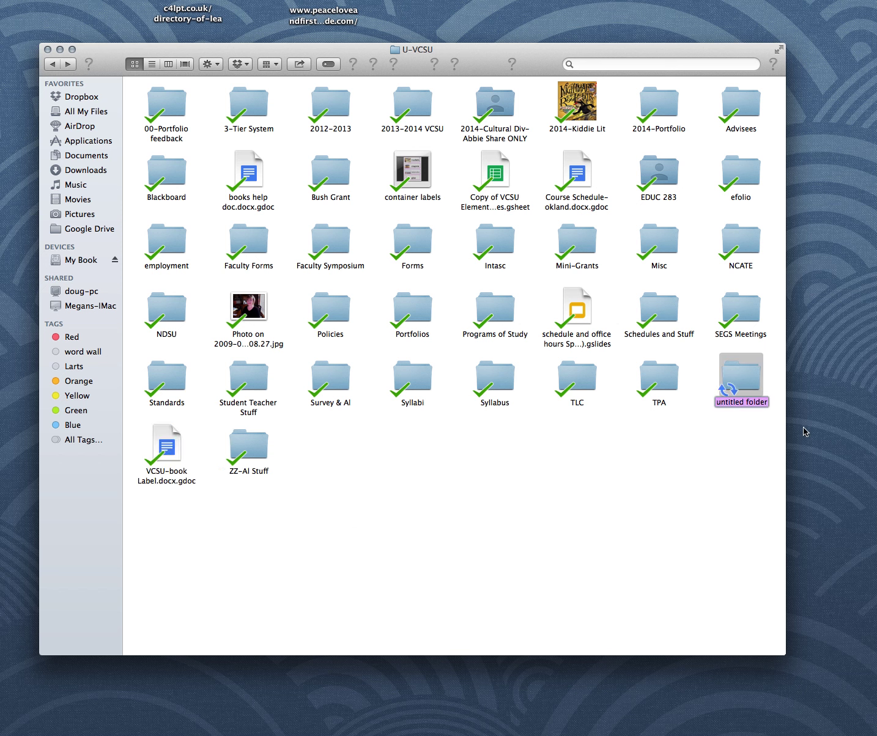
text(Title)
key(Return)
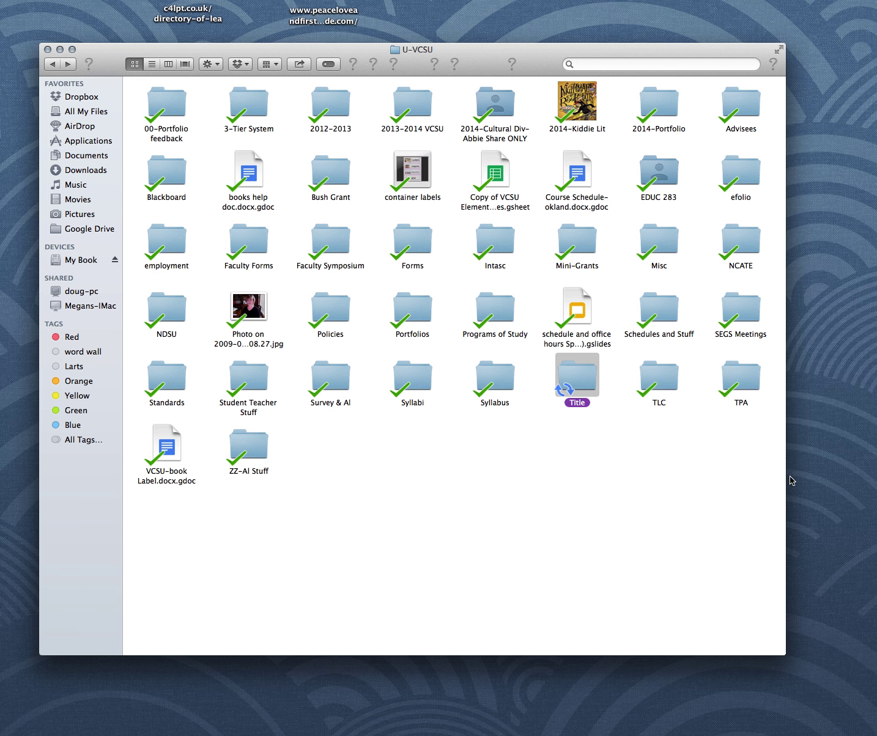
- In 2014-Kiddie Lit > Literature Circles, trash then restore Read - Double-entry journals.pdf, and minimize Finder
click(579, 96)
key(super+o)
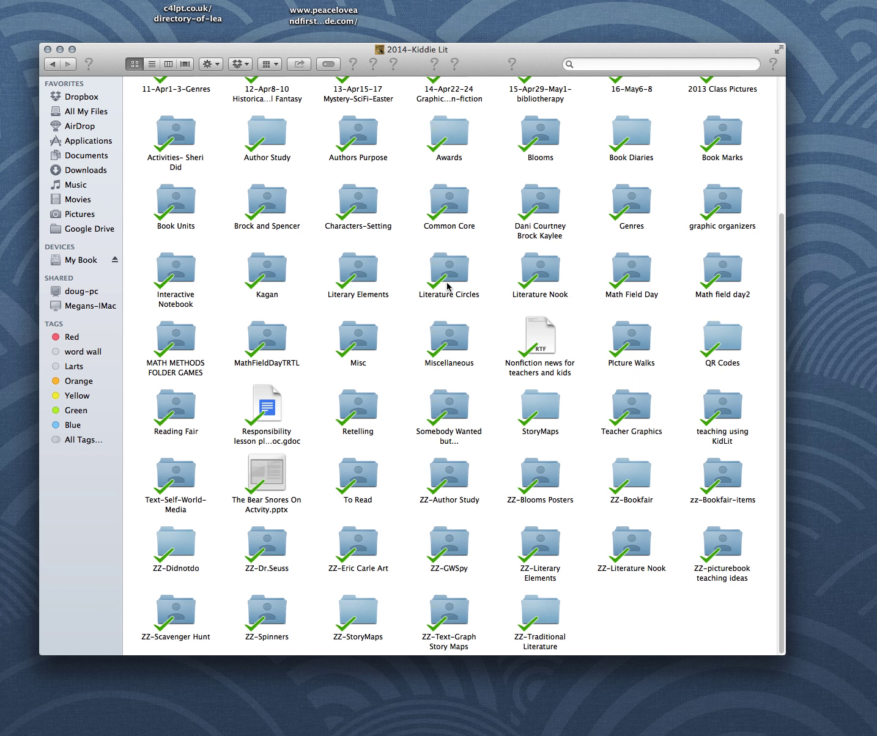
double_click(452, 275)
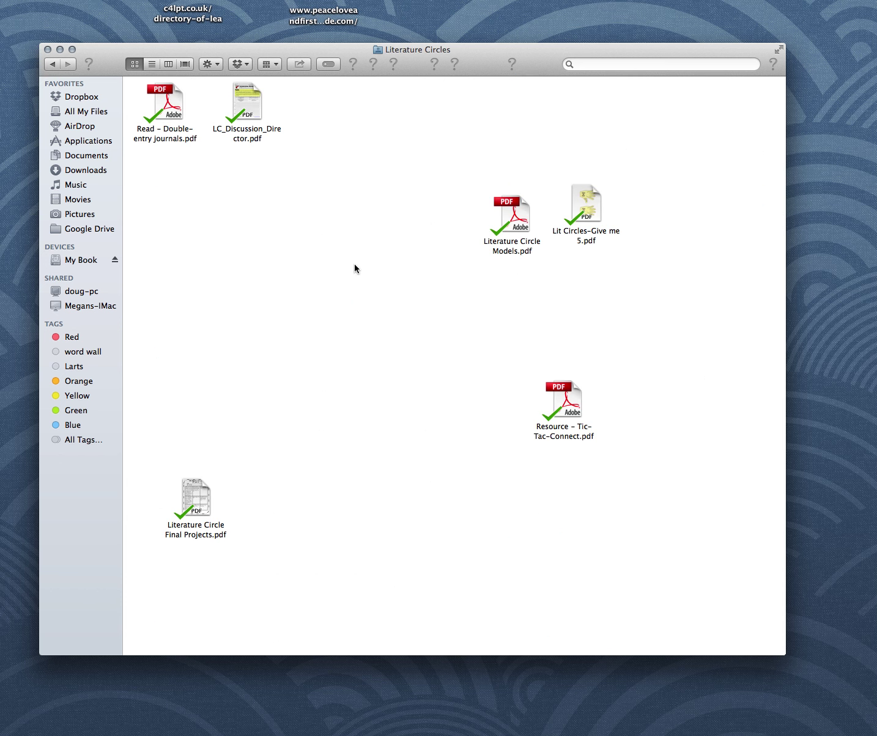
click(163, 93)
key(super+BackSpace)
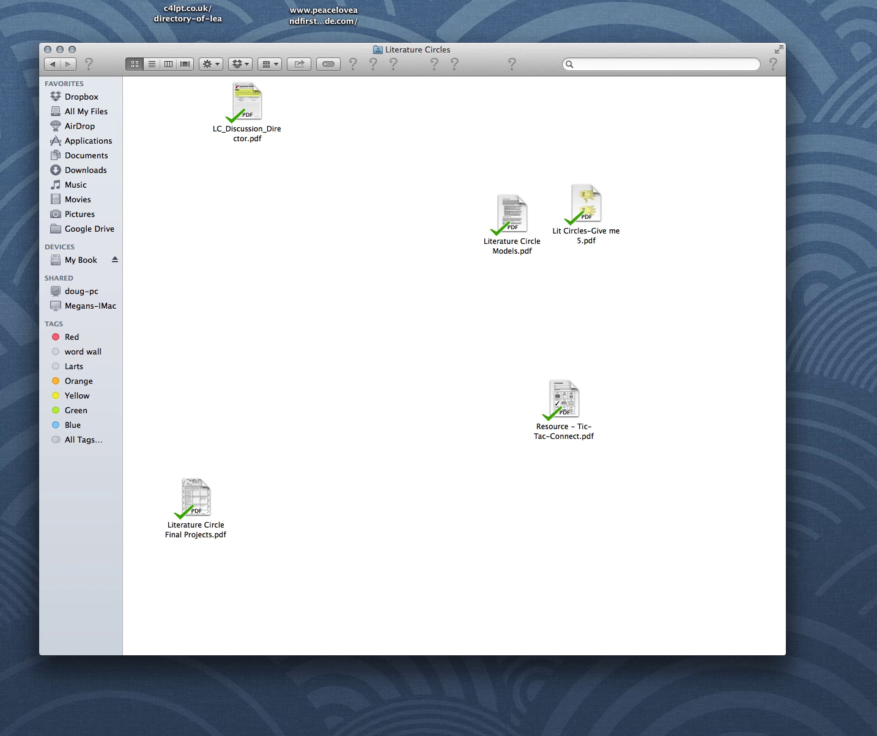
key(super+z)
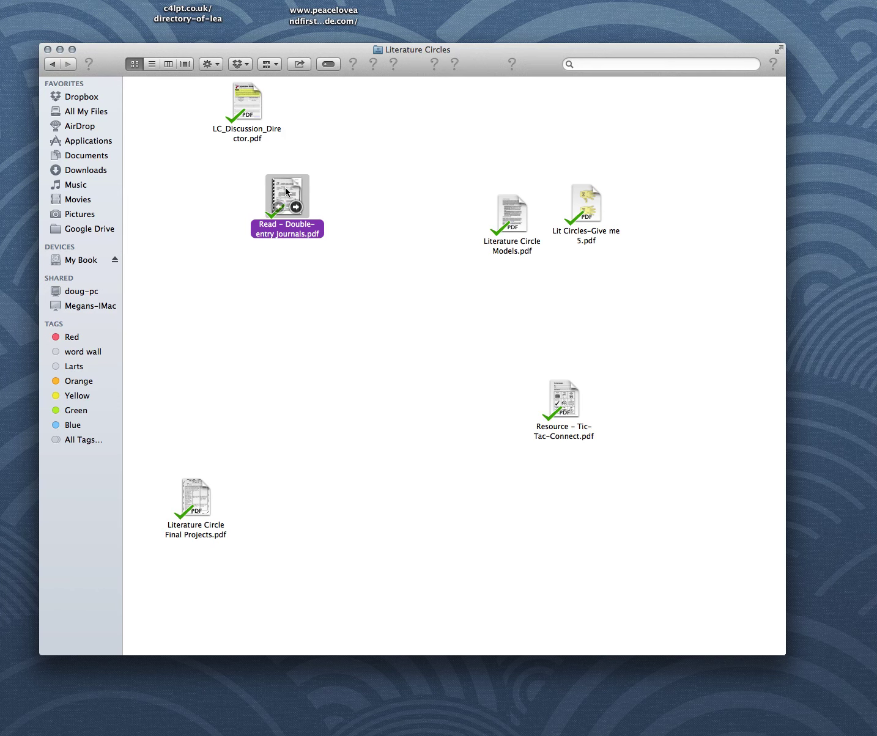
click(60, 49)
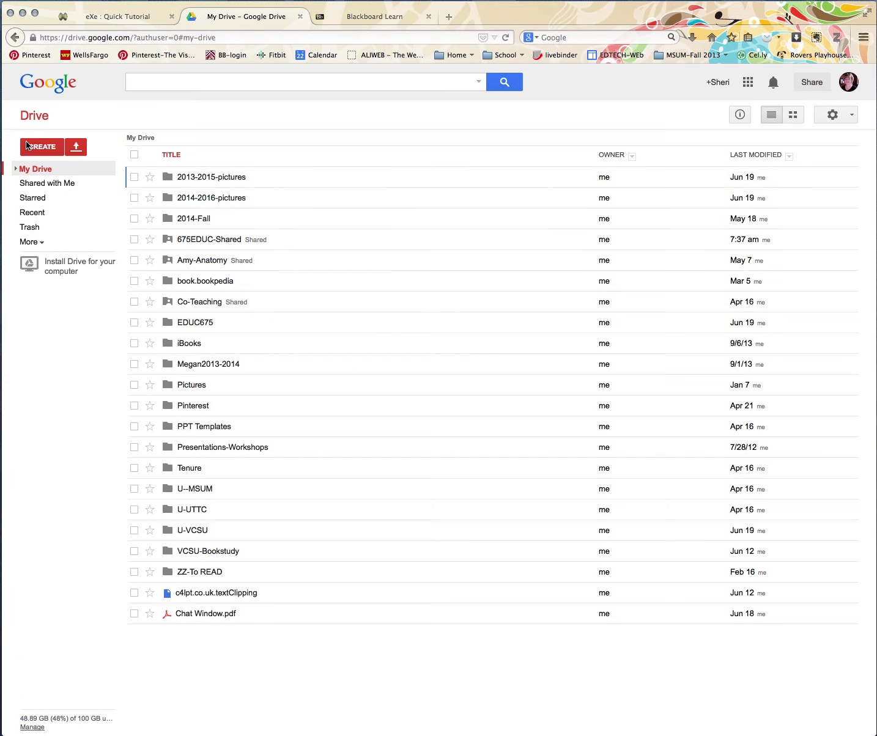
- Reload My Drive and start moving 675EDUC-Shared, then cancel the move
click(37, 116)
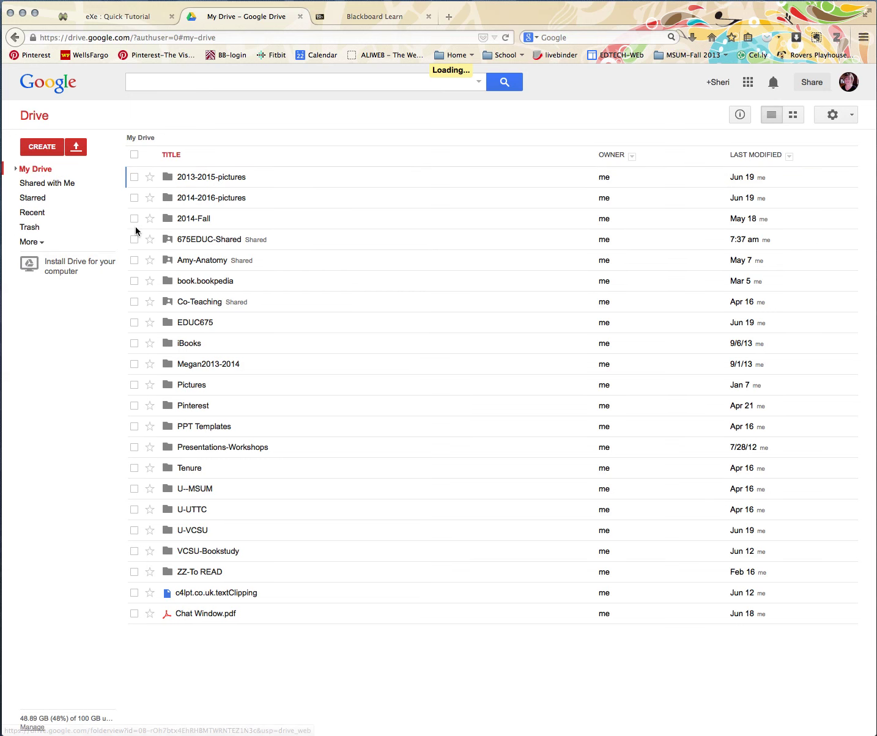
right_click(211, 239)
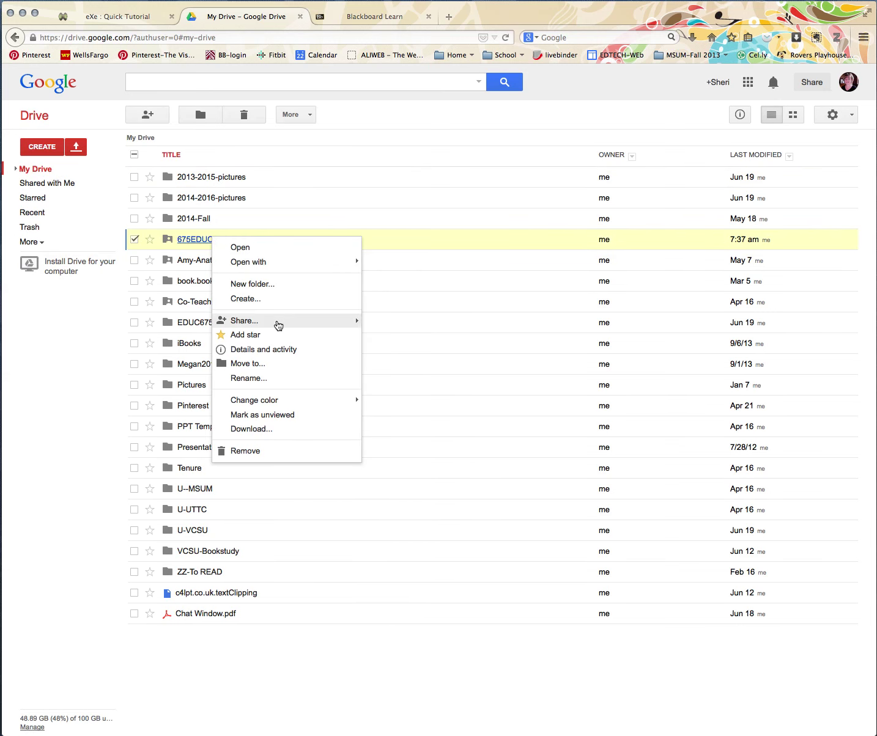
mouse_move(344, 325)
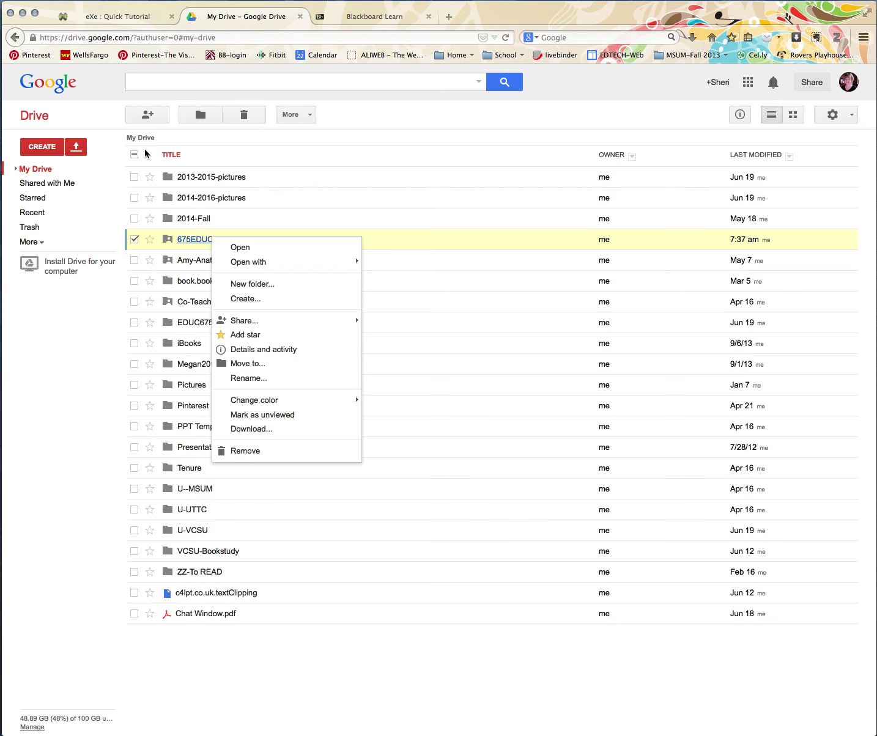
click(200, 116)
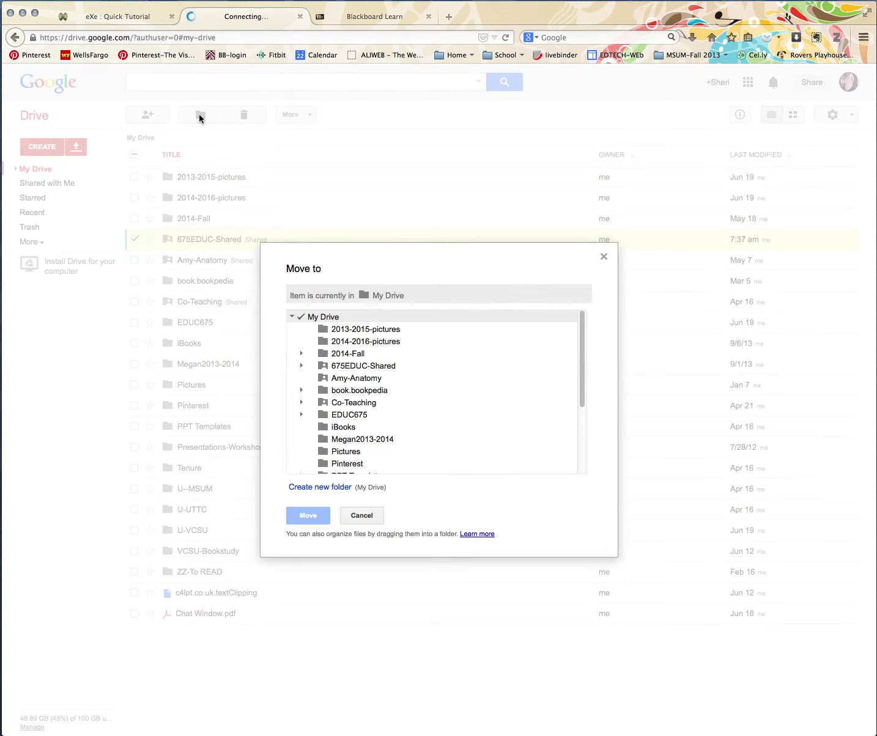
click(370, 517)
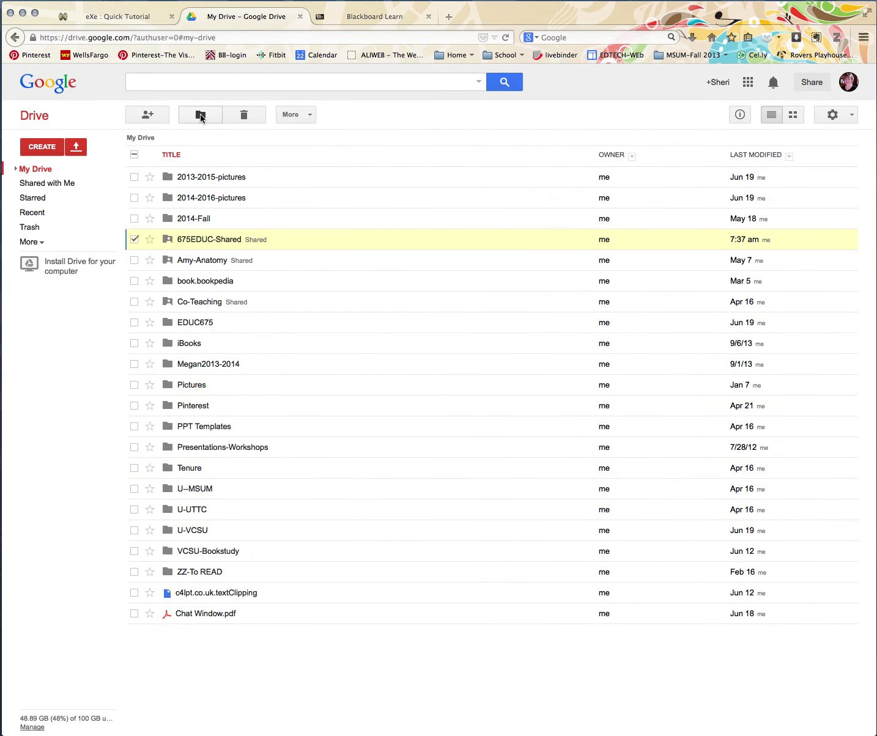
- Create a new folder named 000-new from the Move to dialog
click(200, 115)
click(299, 487)
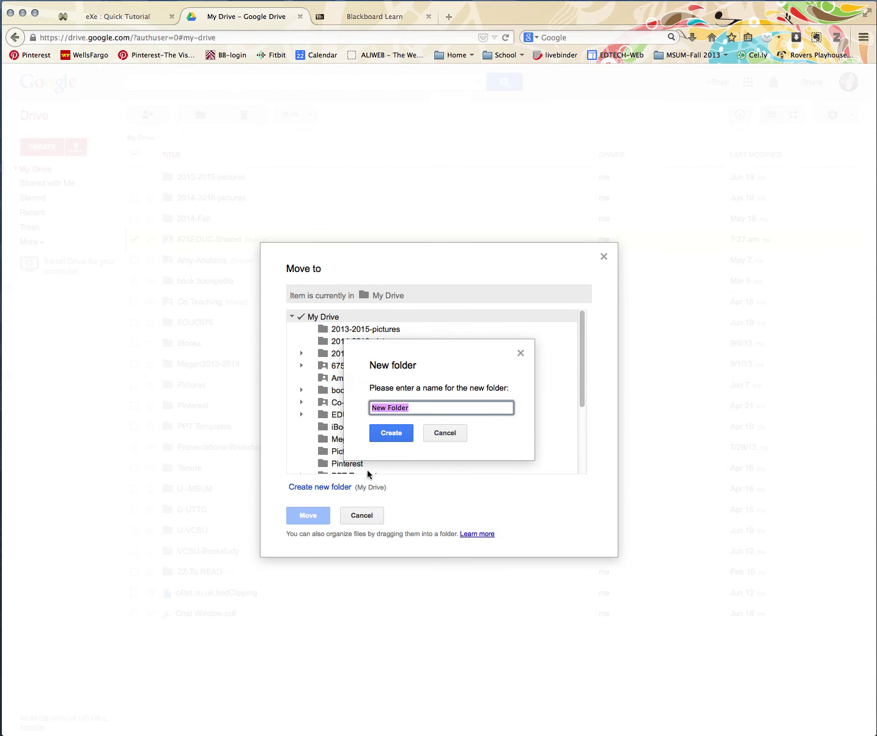
text(New)
key(BackSpace)
key(BackSpace)
key(BackSpace)
text(000-n)
key(Return)
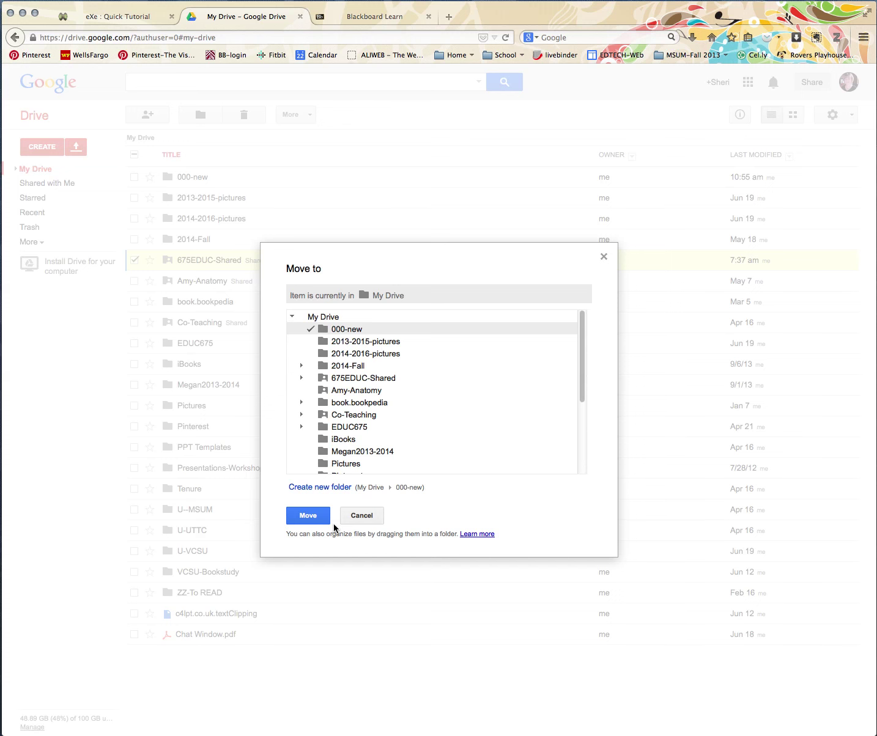
click(357, 516)
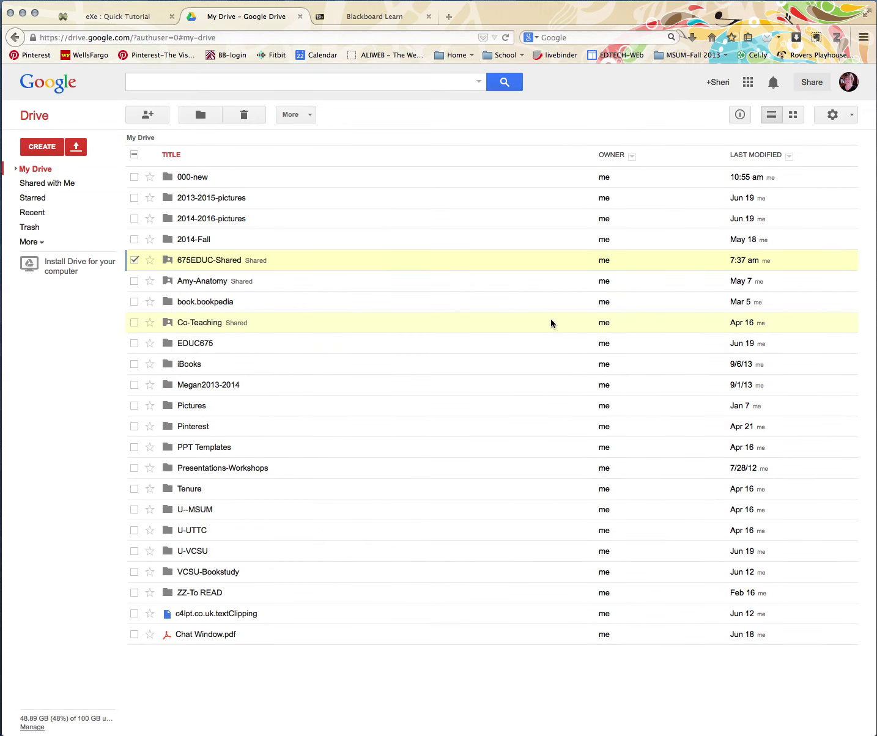
right_click(196, 178)
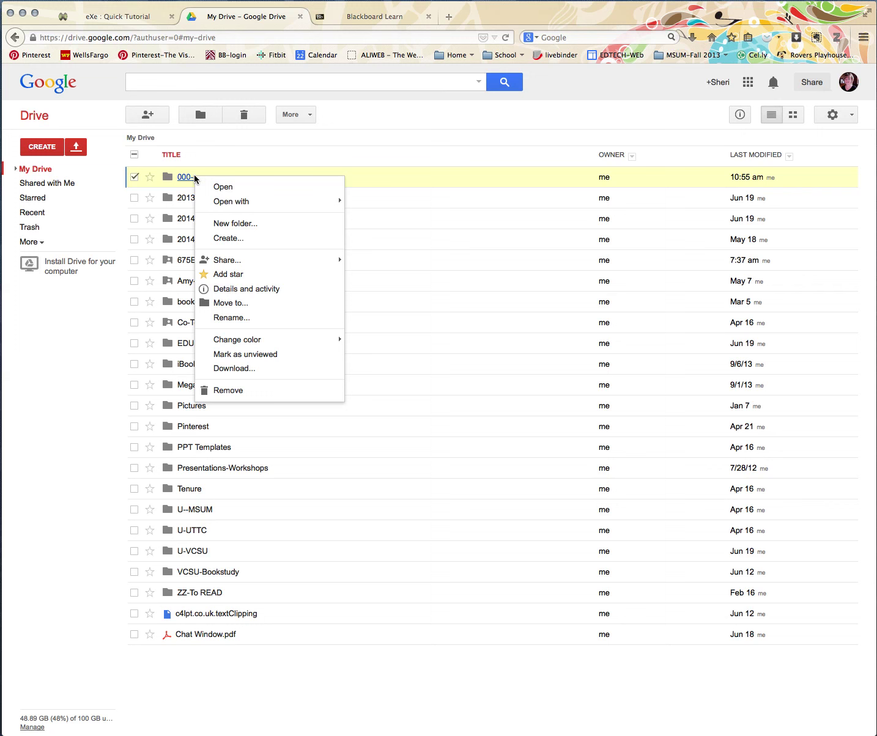
mouse_move(227, 260)
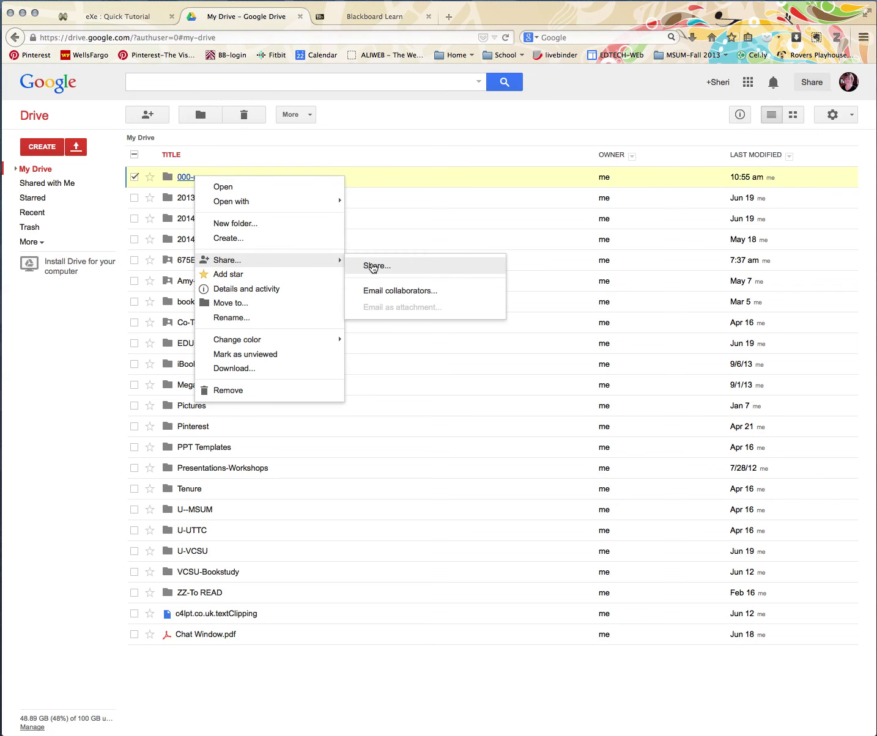
click(372, 266)
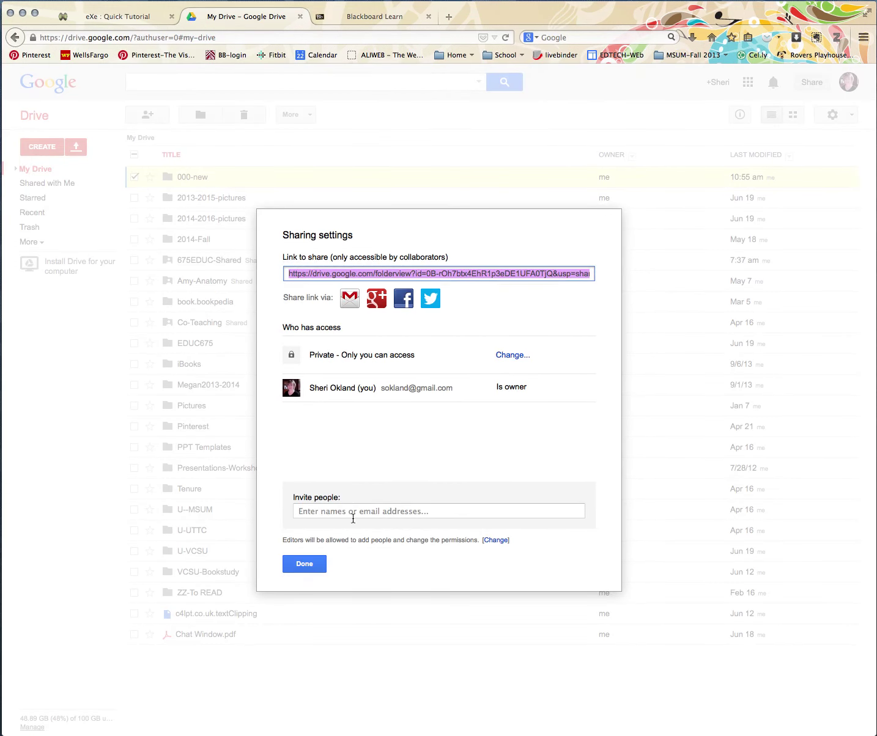
click(353, 514)
text(afjalkdfj)
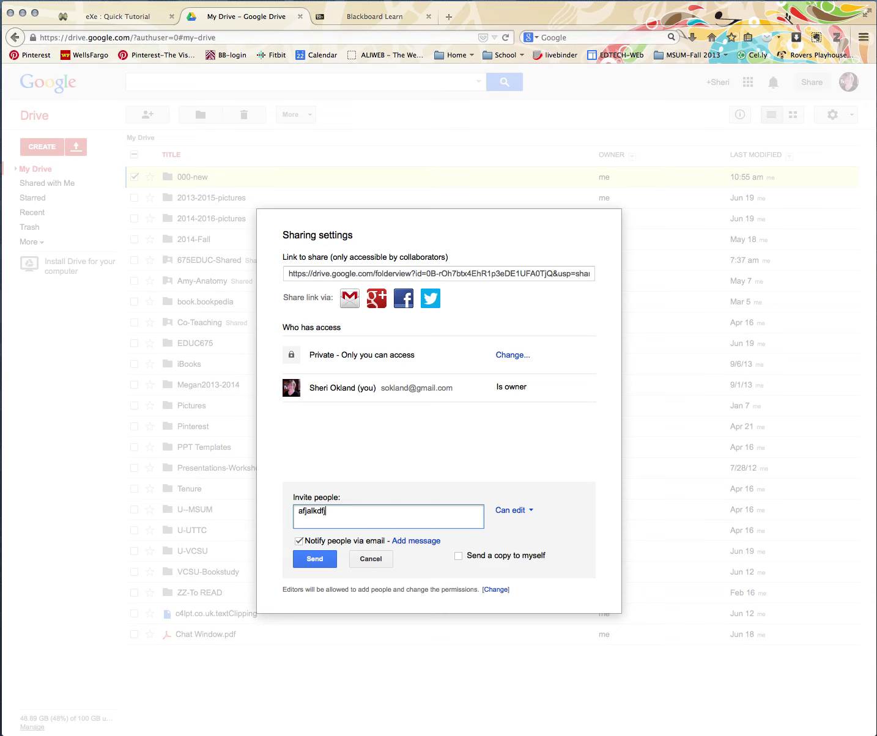
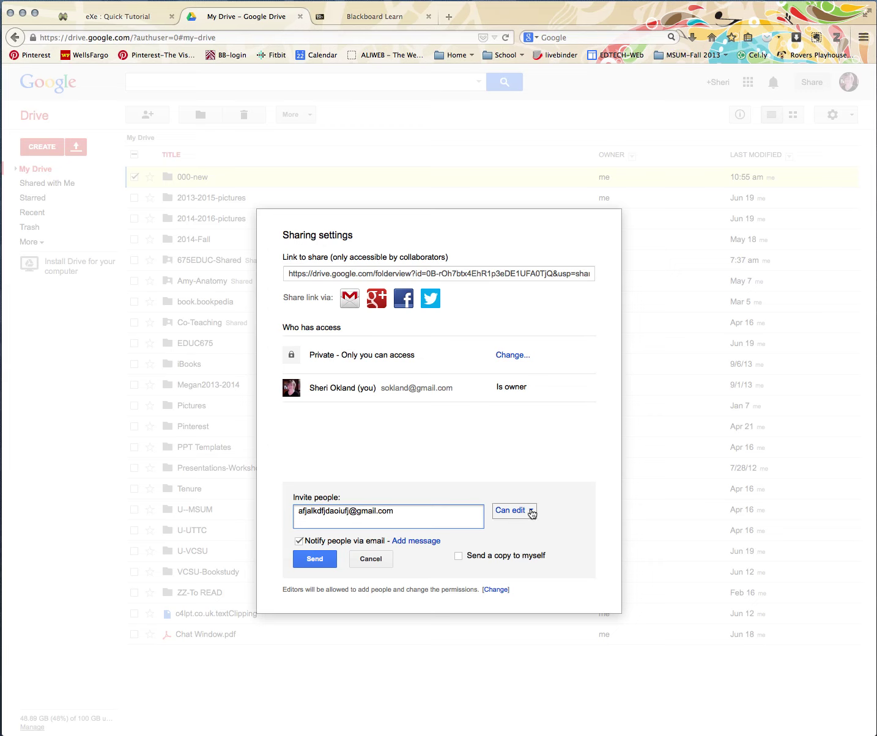
click(529, 511)
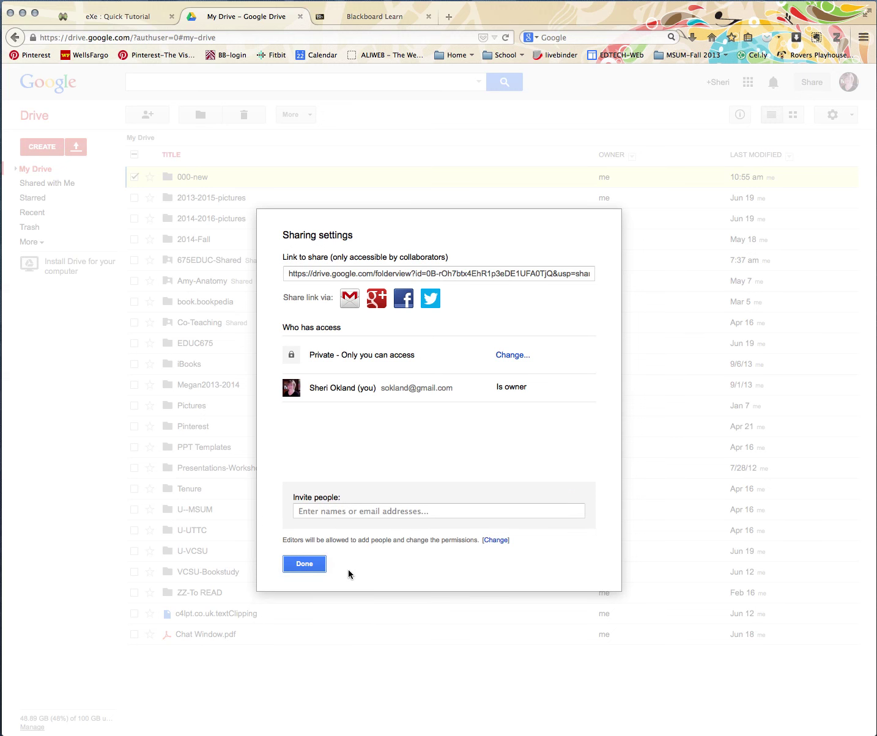
click(304, 564)
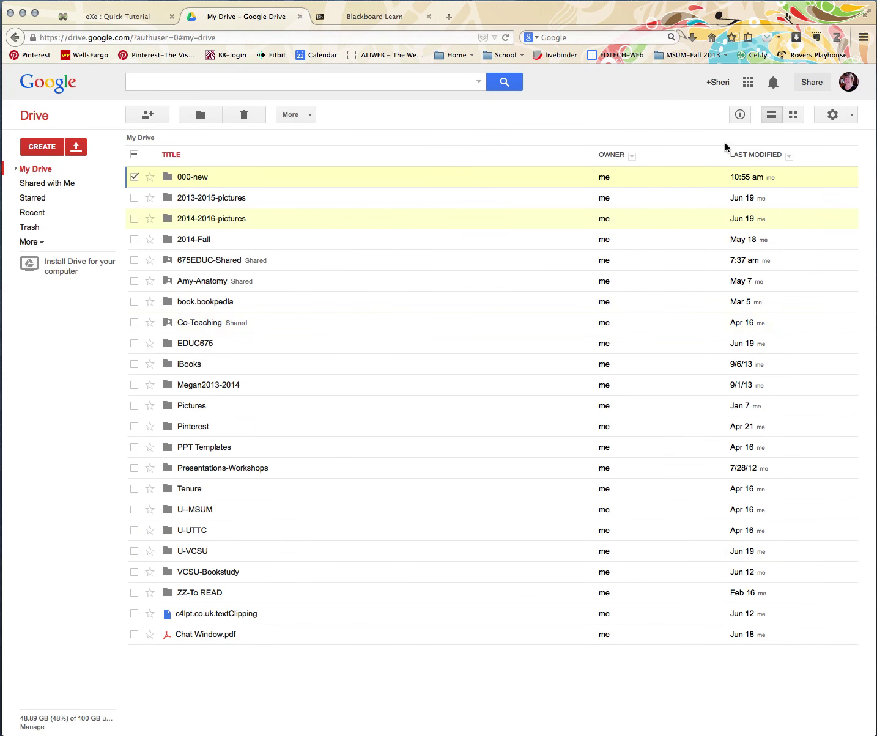
- Check the 000-new folder's actions and the Last Modified sort options
right_click(771, 178)
click(806, 180)
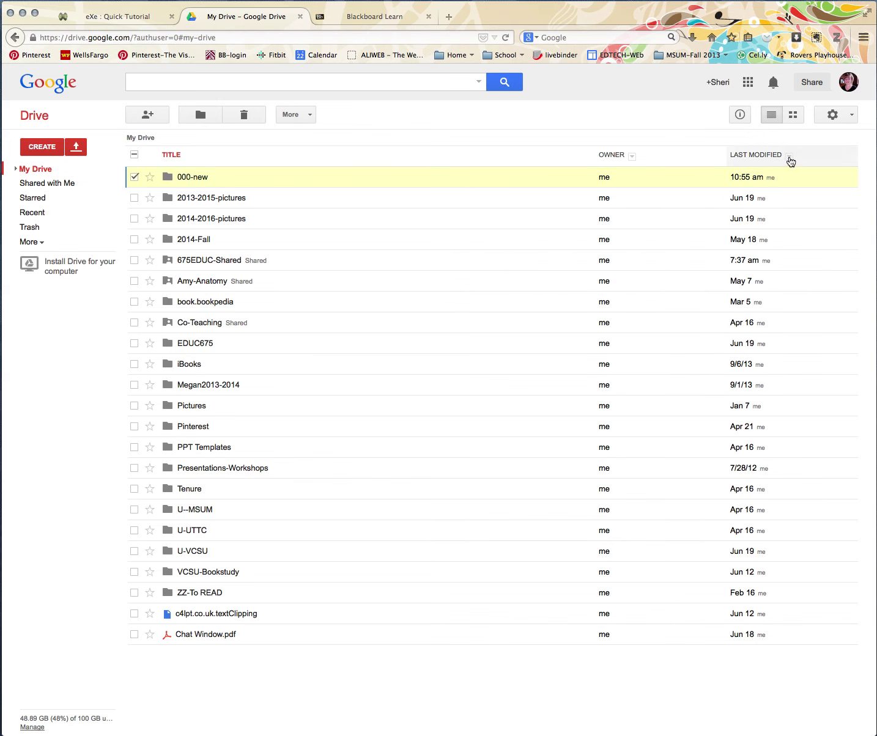
click(788, 157)
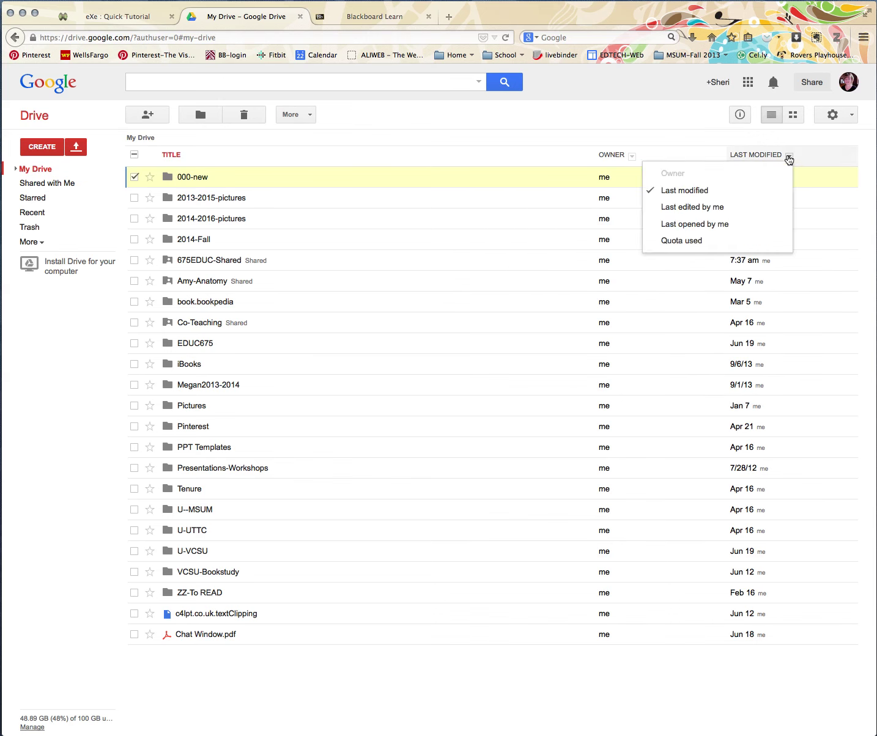
click(820, 198)
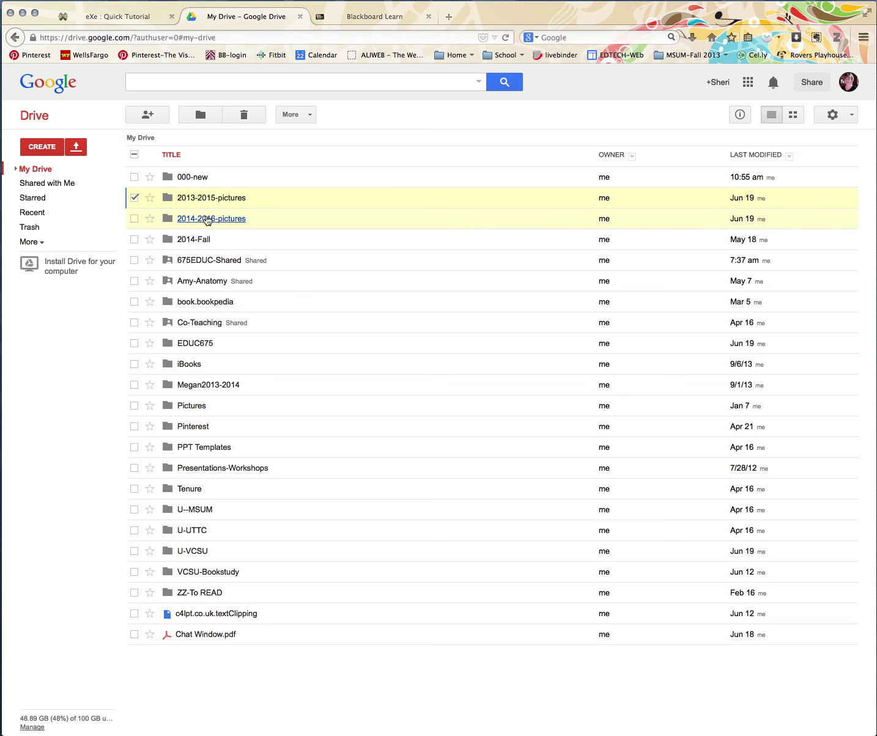
- Open 2014-2016-pictures, preview DSC_2700.JPG and its Open with apps, then close it
click(207, 219)
click(226, 219)
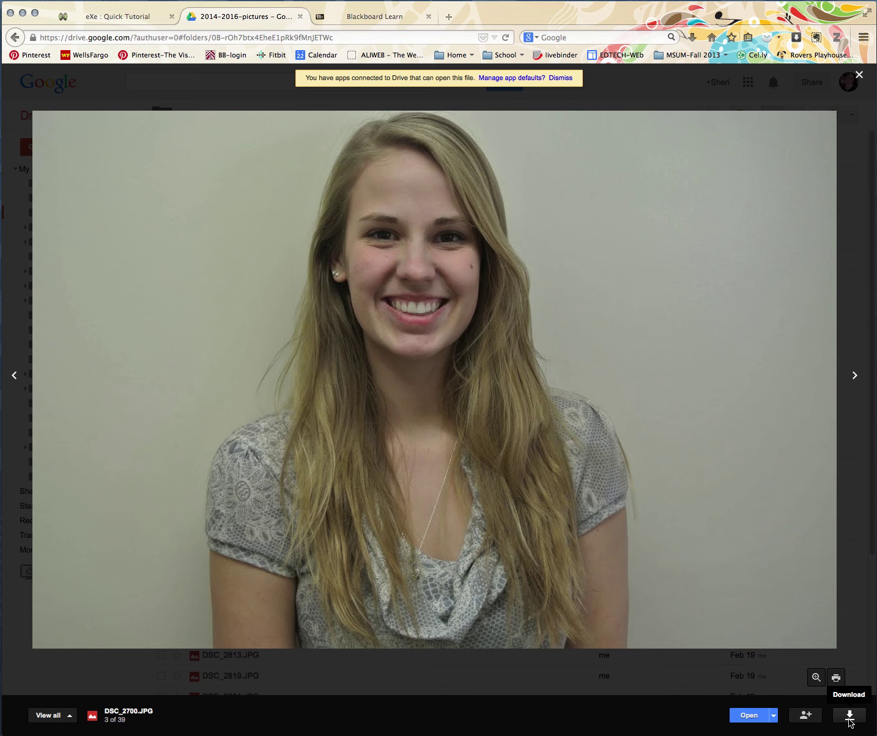
click(772, 715)
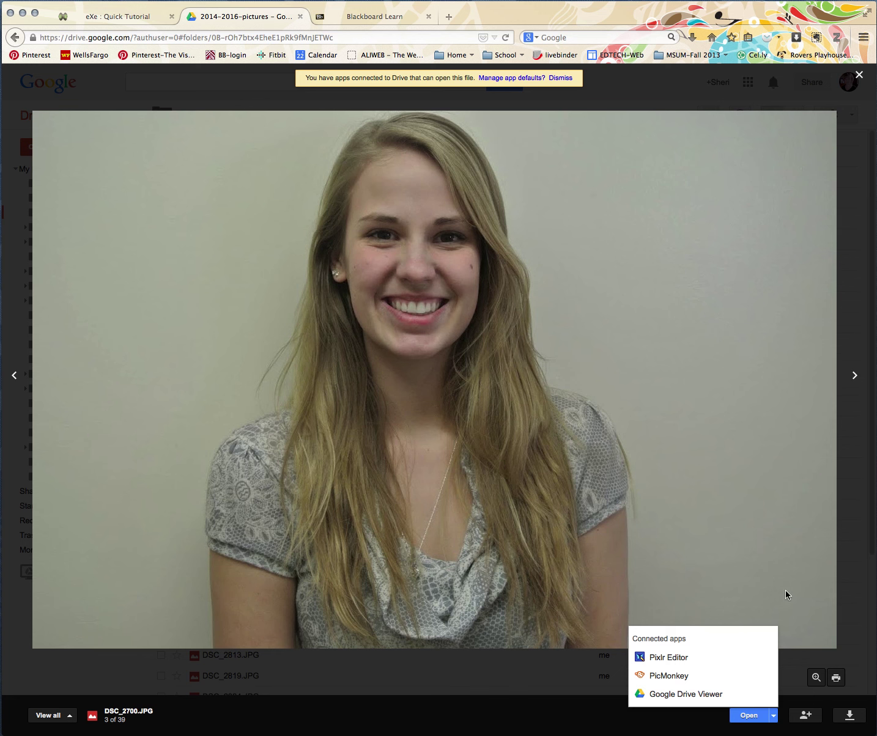
click(858, 75)
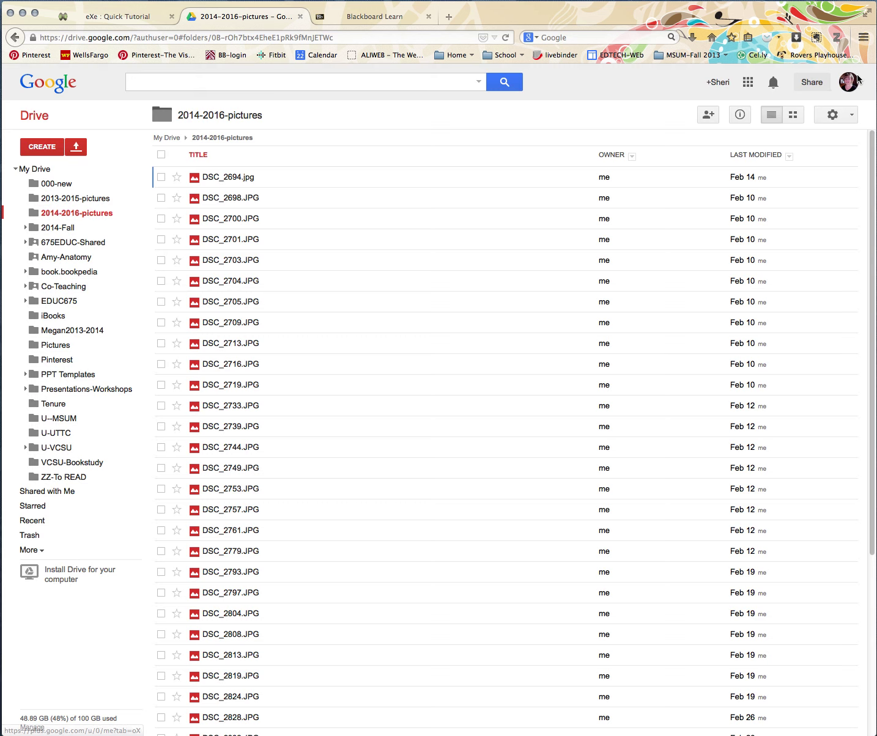
right_click(241, 198)
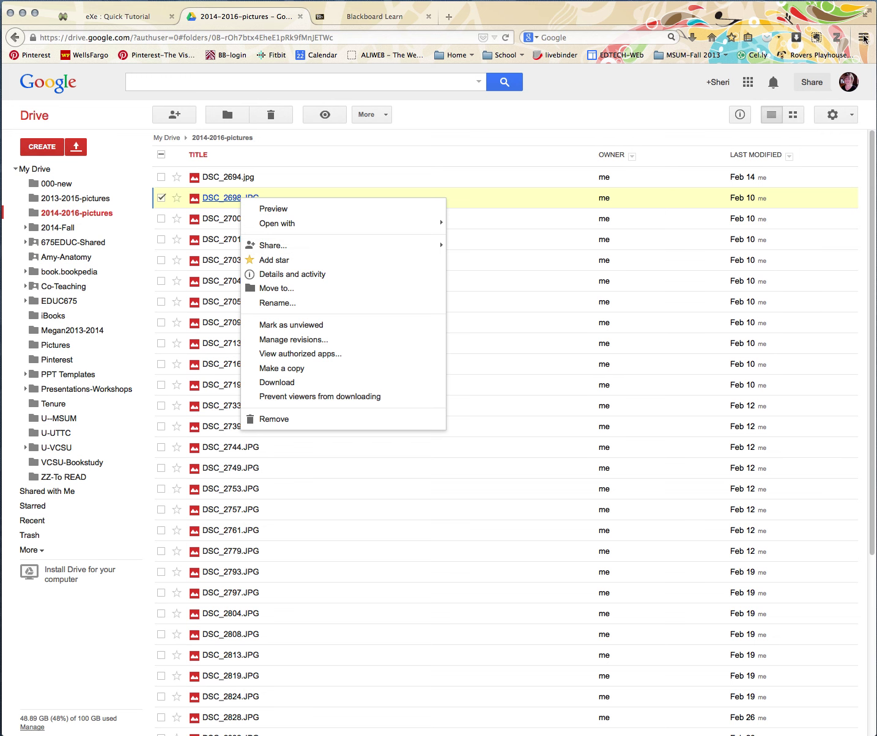
- Copy Read - Double-entry journals.pdf from the Literature Circles folder window
mouse_move(875, 1)
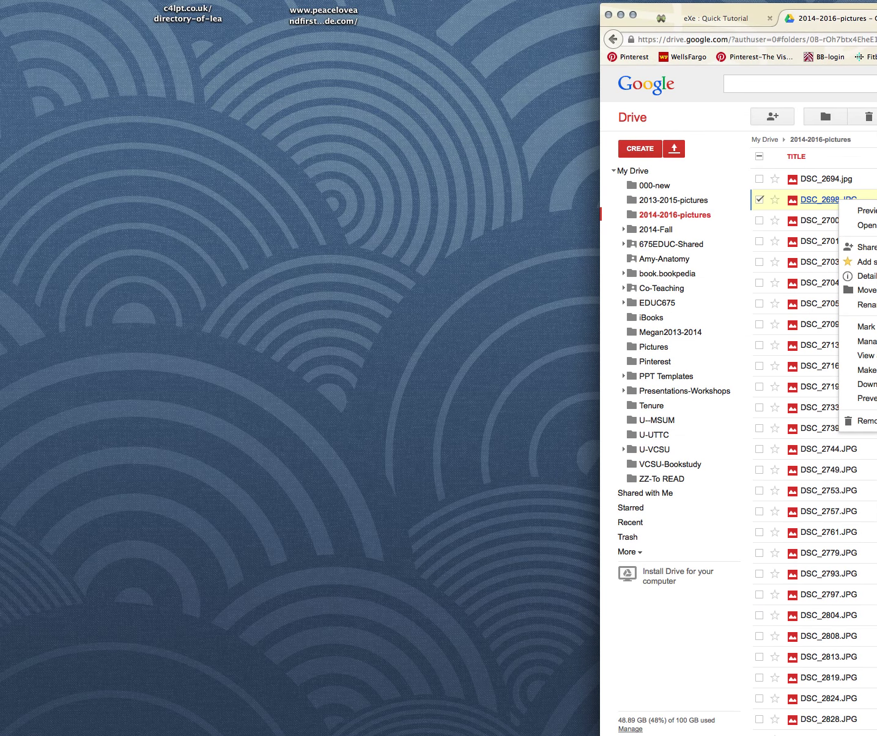
click(587, 731)
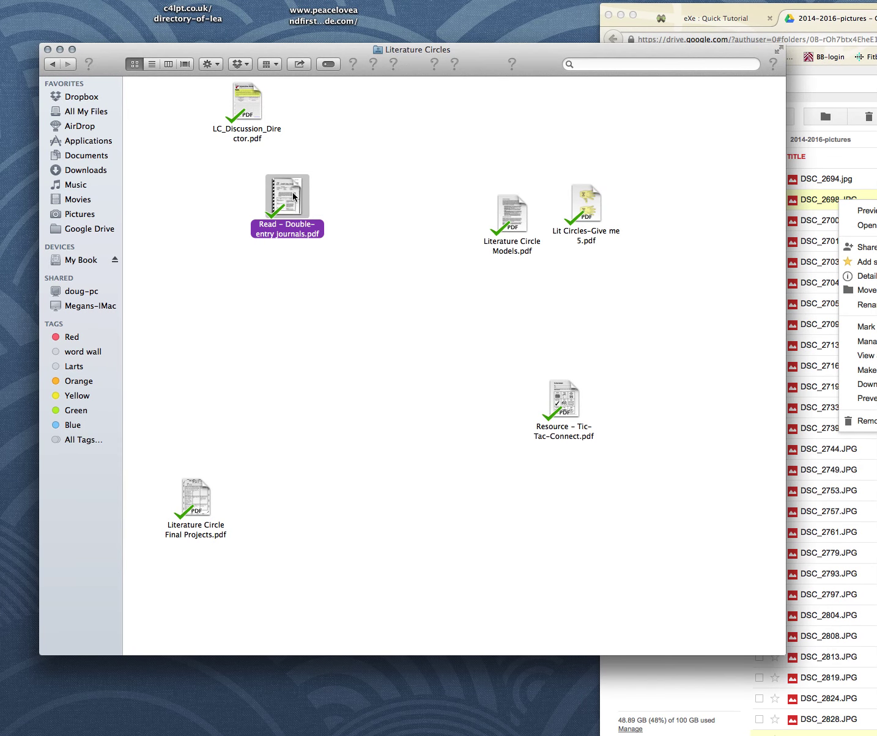
right_click(282, 198)
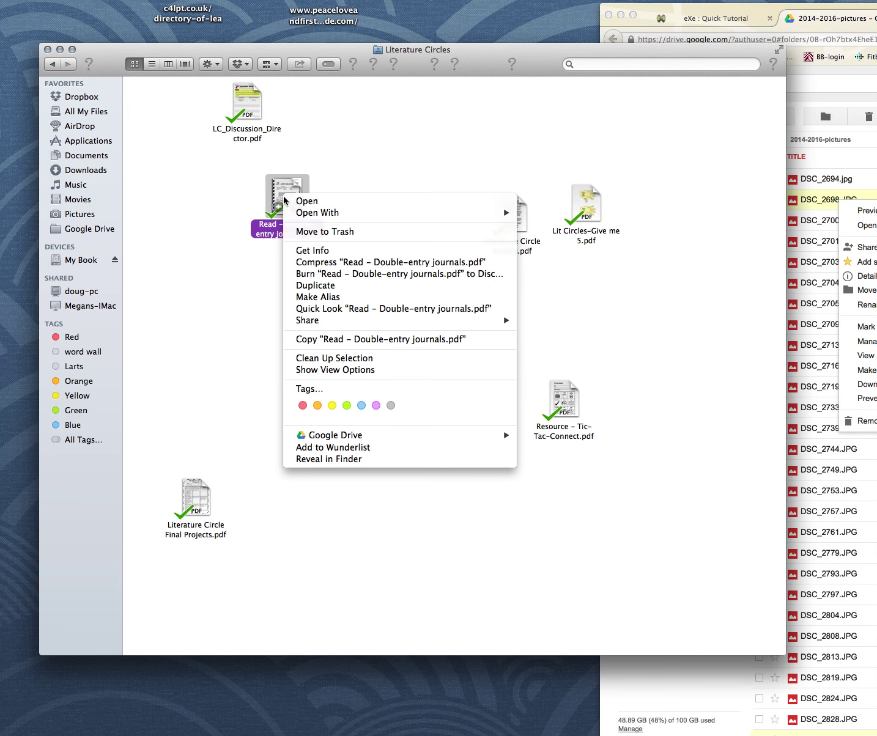
click(339, 344)
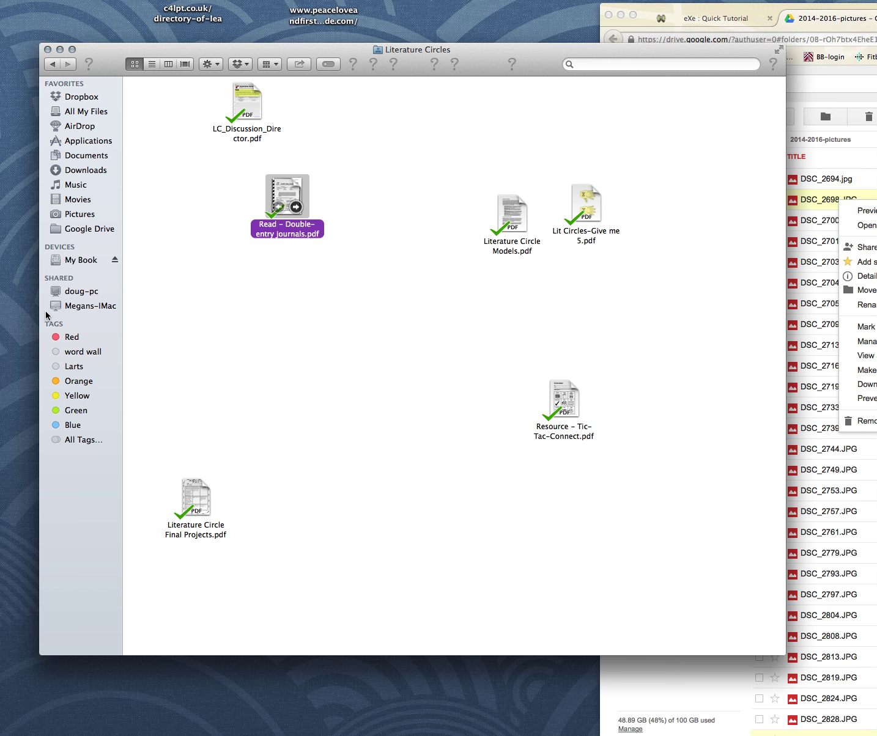
- Paste the PDF onto the desktop, hide all windows, and centre the file
drag(109, 53, 802, 267)
right_click(212, 215)
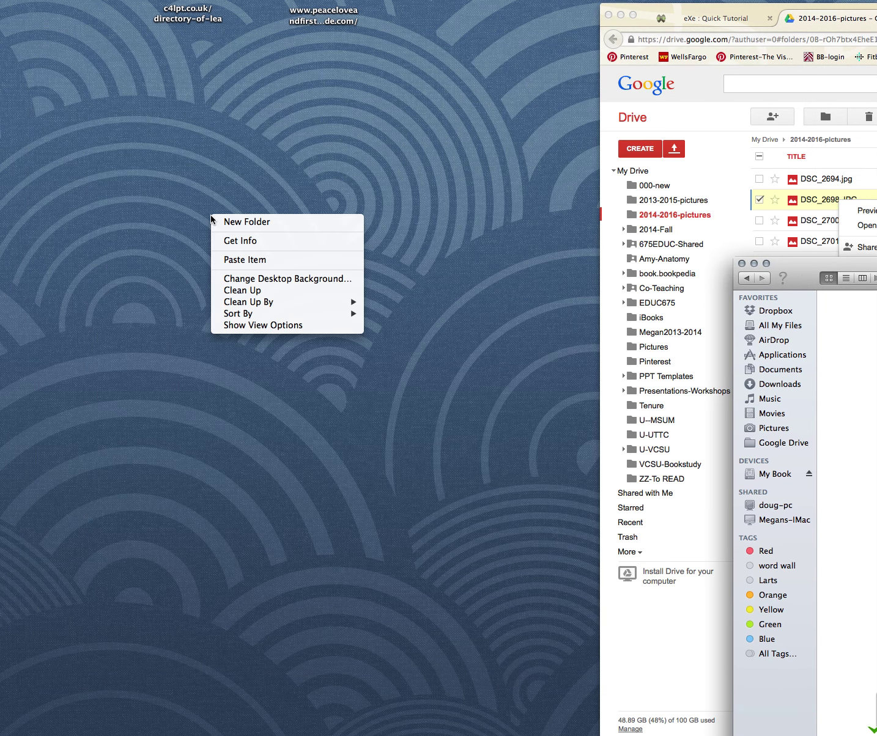
click(253, 260)
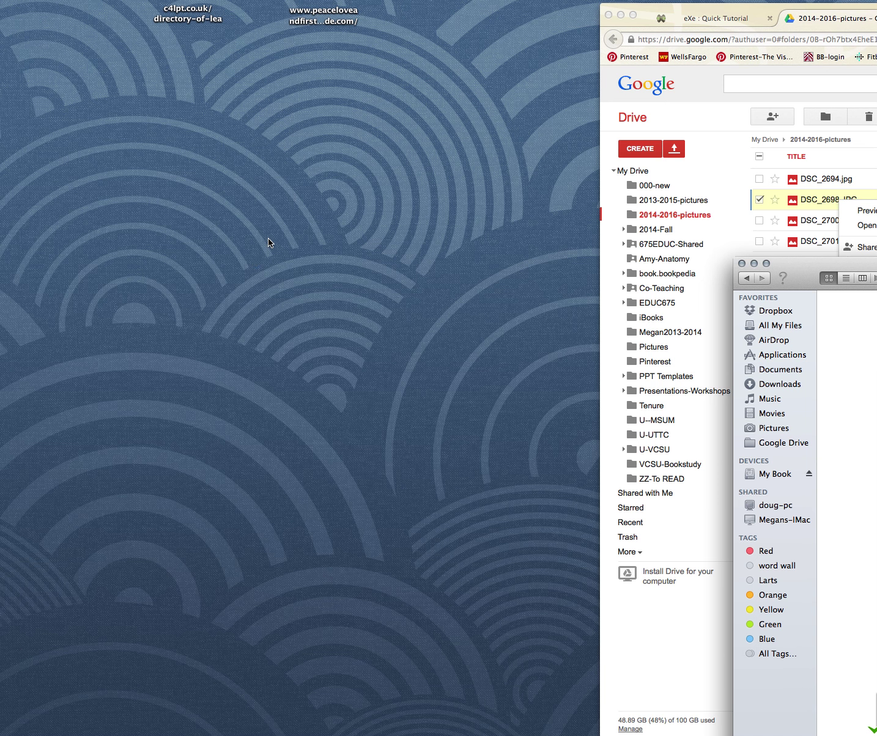
click(756, 263)
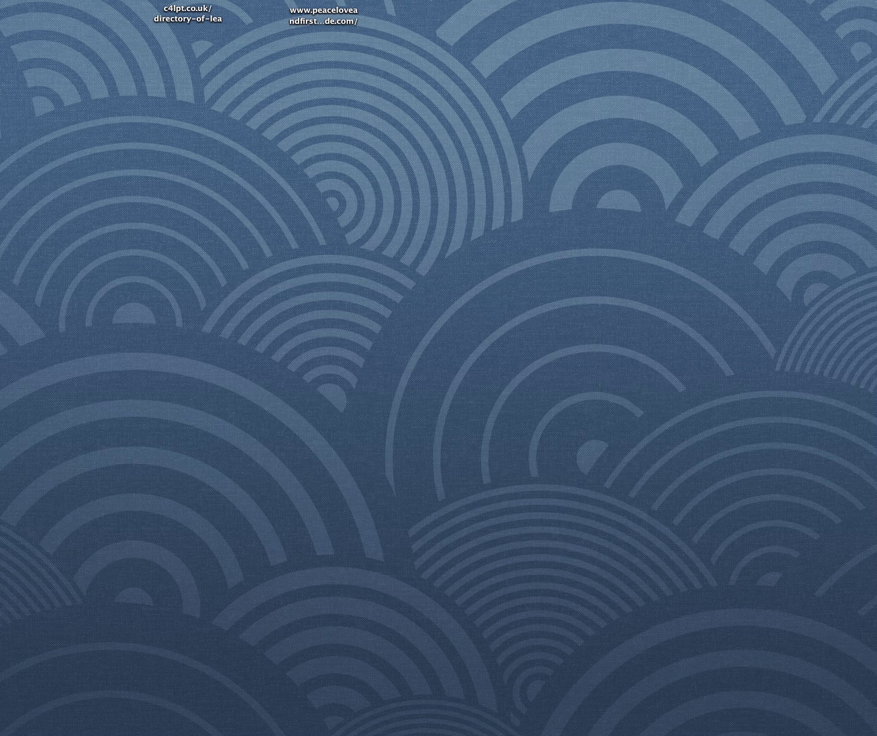
drag(518, 287, 337, 282)
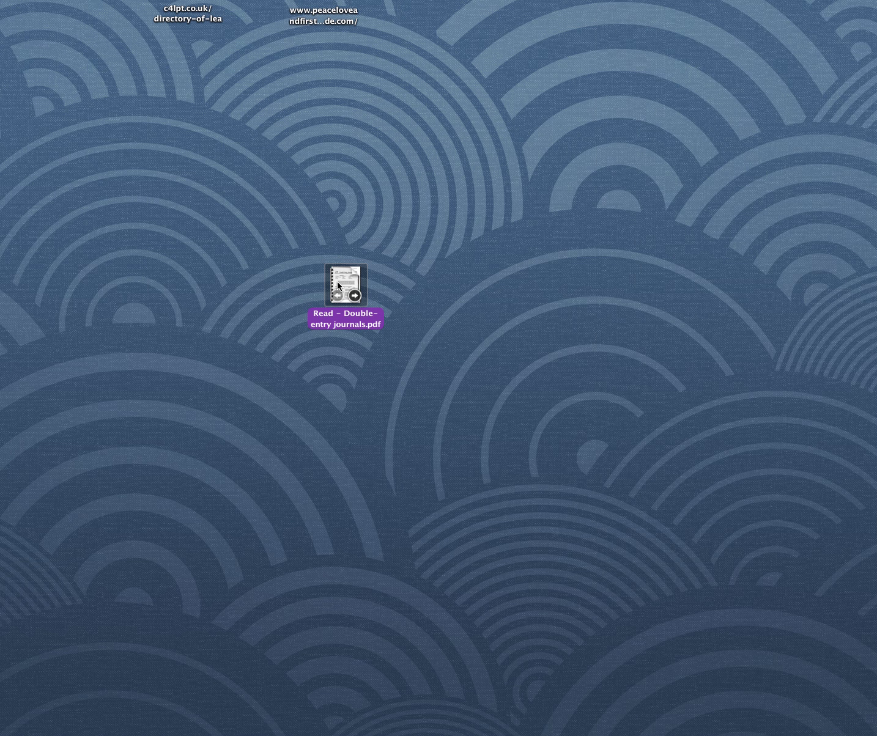